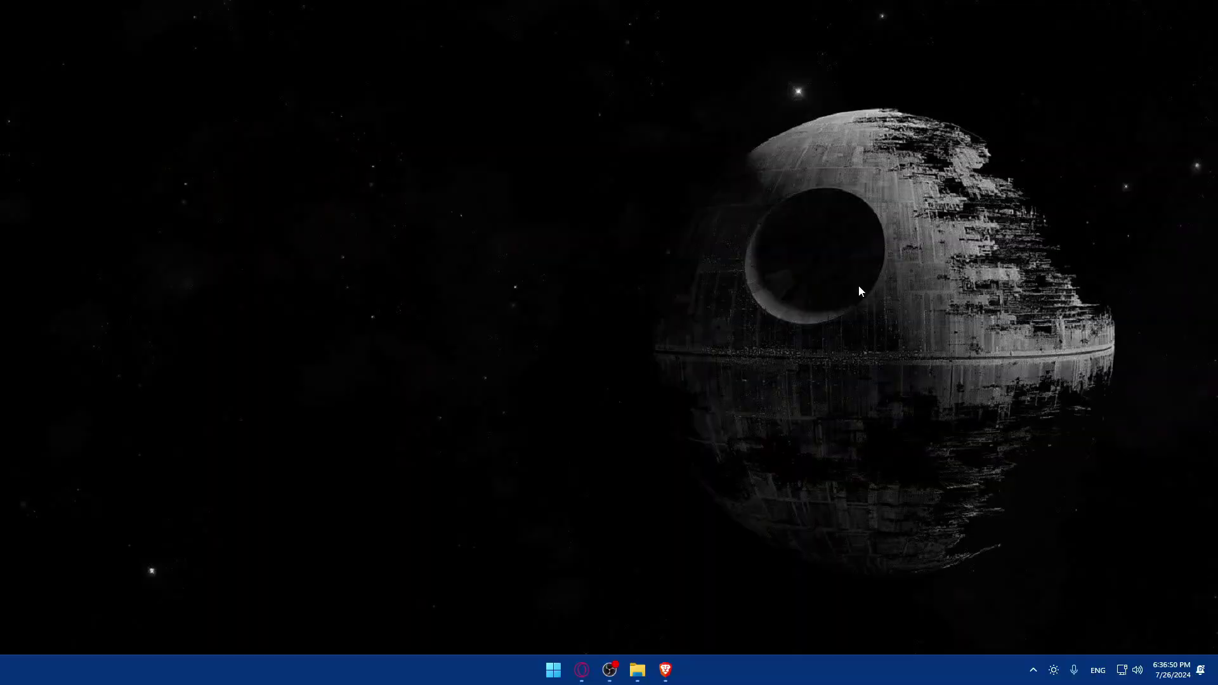
# Launch Brave and load canva.com, fixing a typo in the address
pyautogui.click(665, 670)
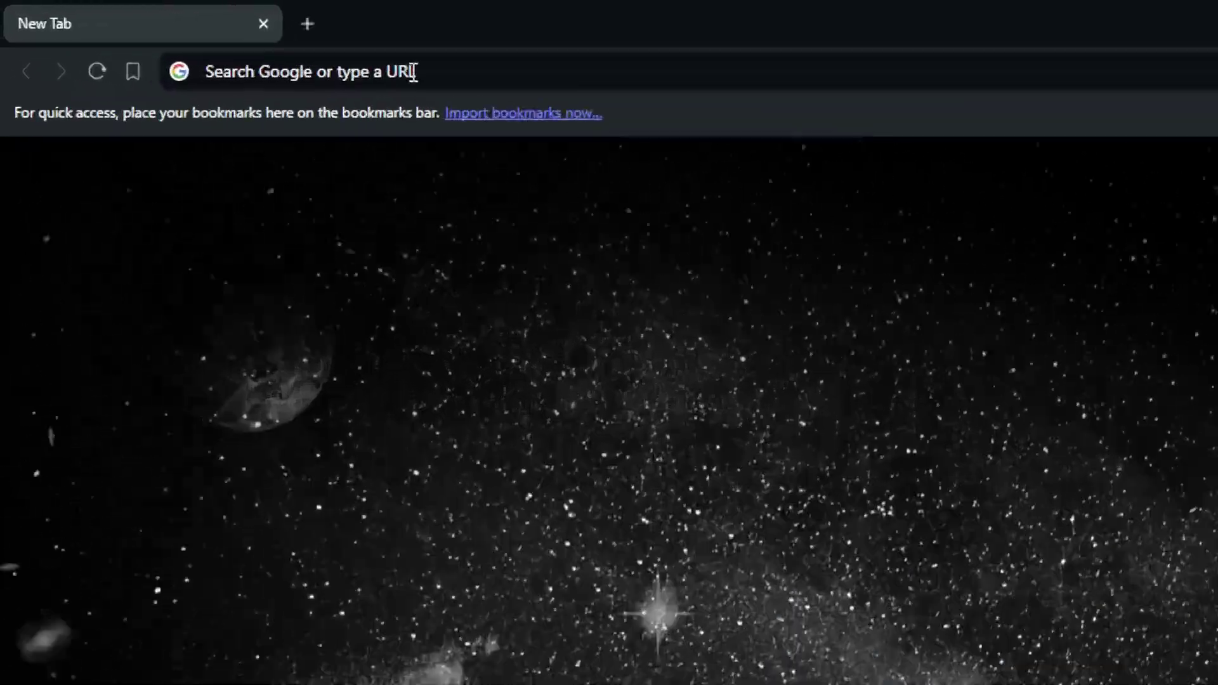
pyautogui.click(220, 38)
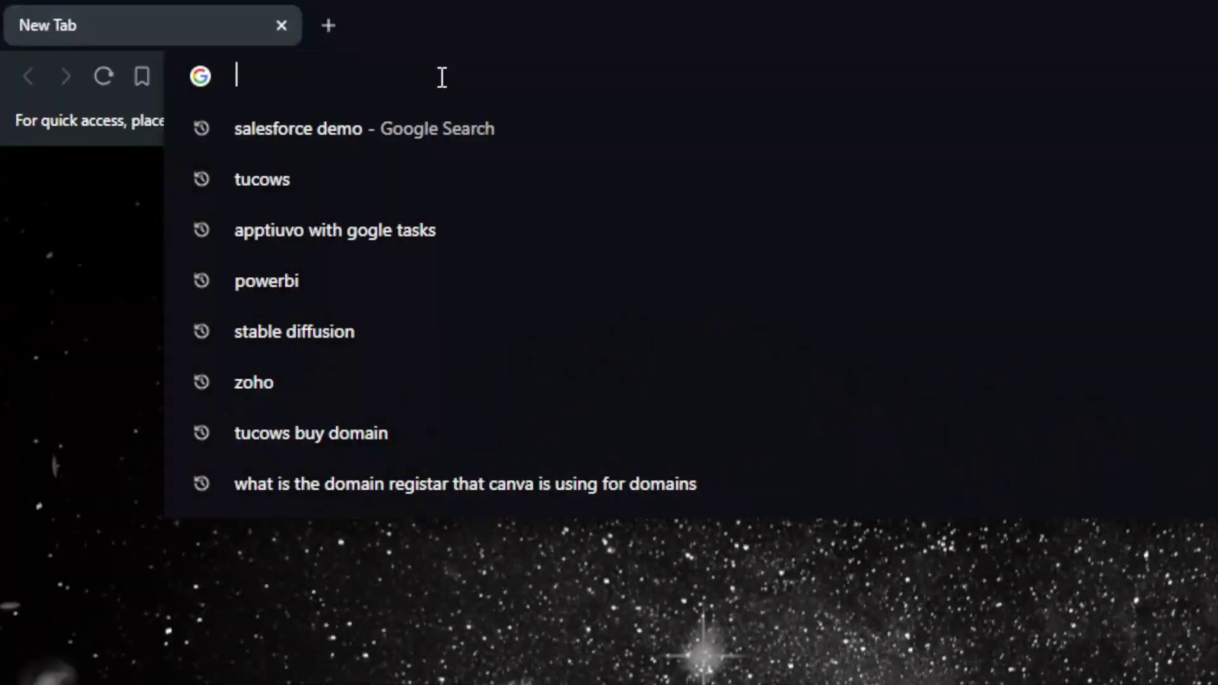
pyautogui.write('canva.cp')
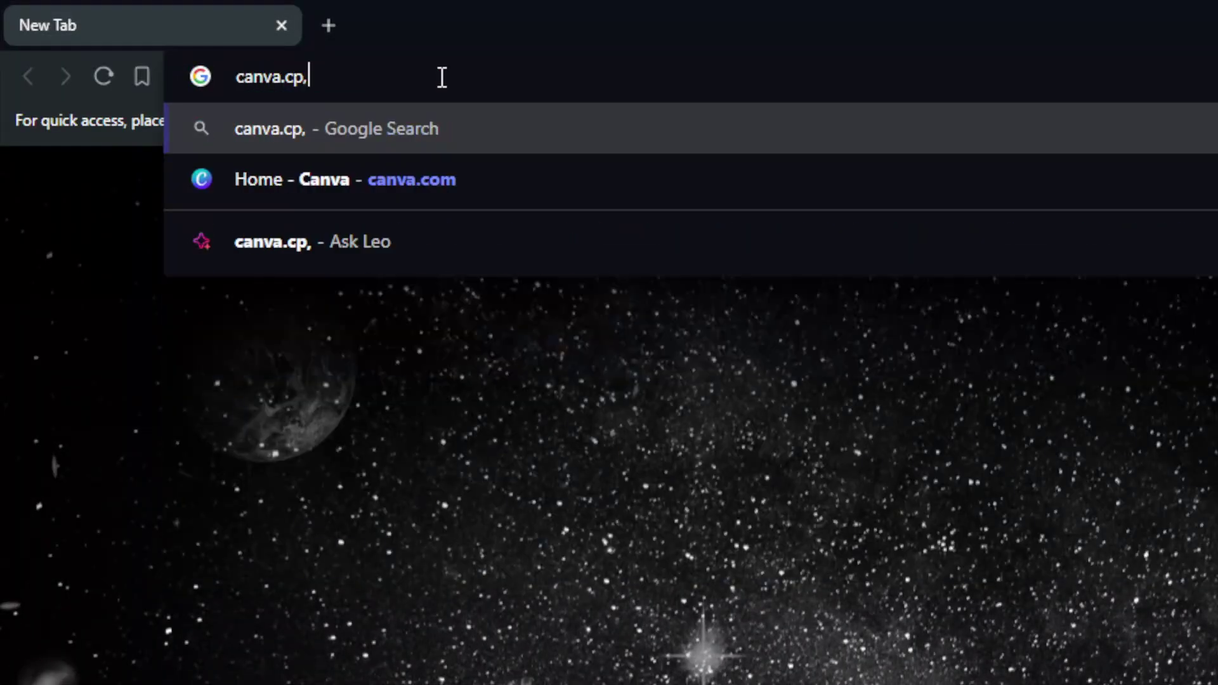
pyautogui.press('BackSpace')
pyautogui.write('om')
pyautogui.press('Return')
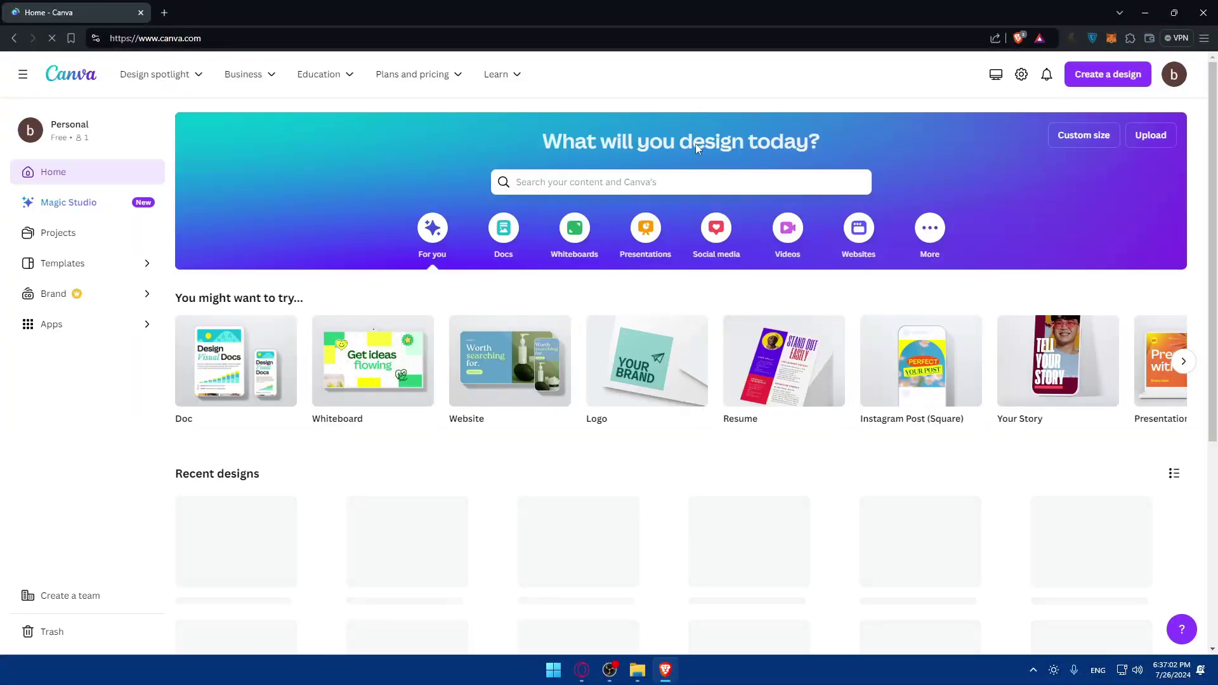
pyautogui.hotkey('ctrl', 'shift', 'n')
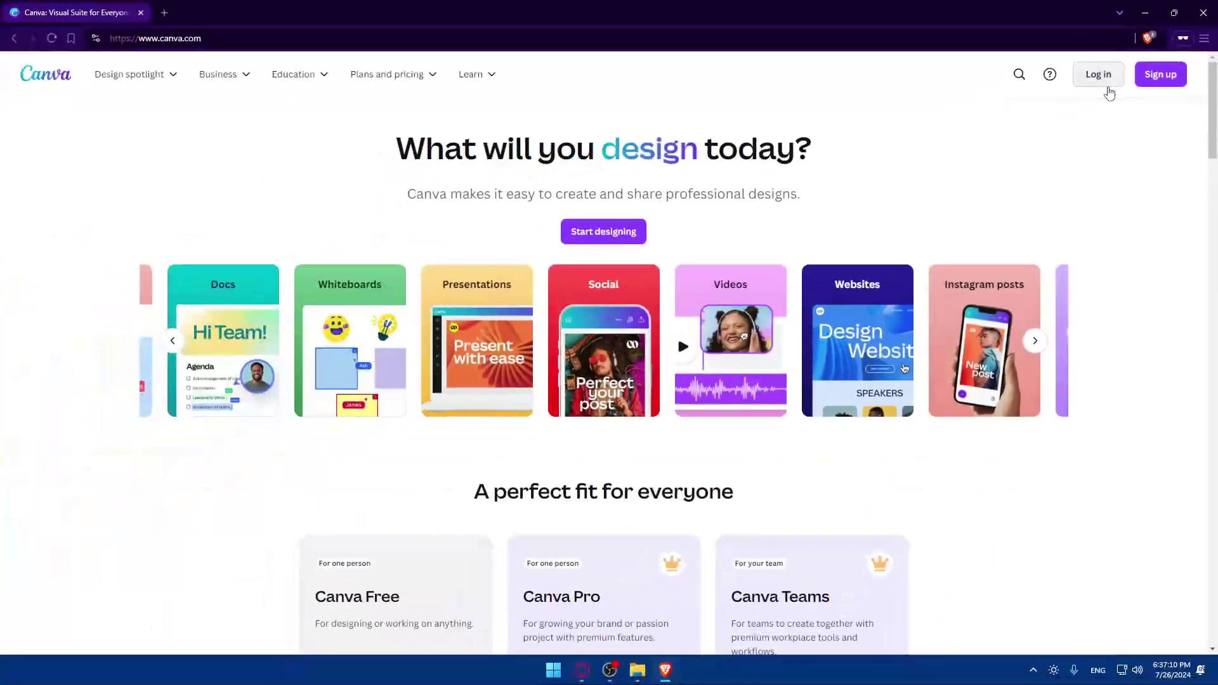
pyautogui.click(999, 170)
pyautogui.click(501, 373)
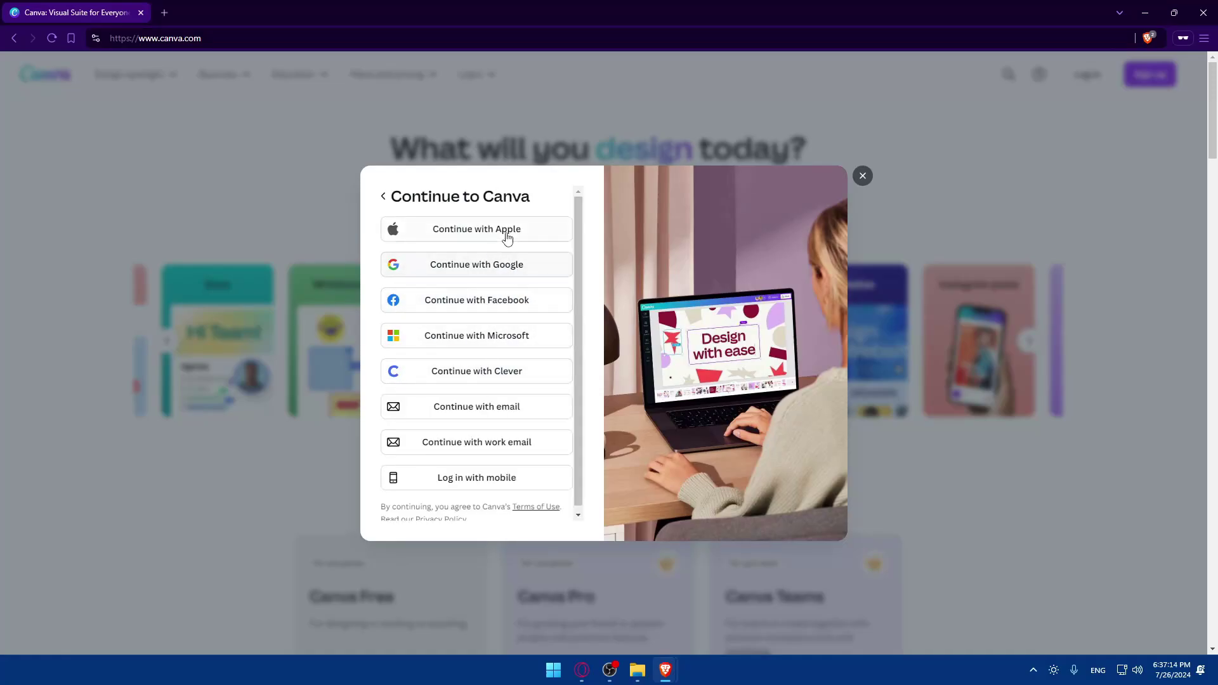
pyautogui.click(862, 176)
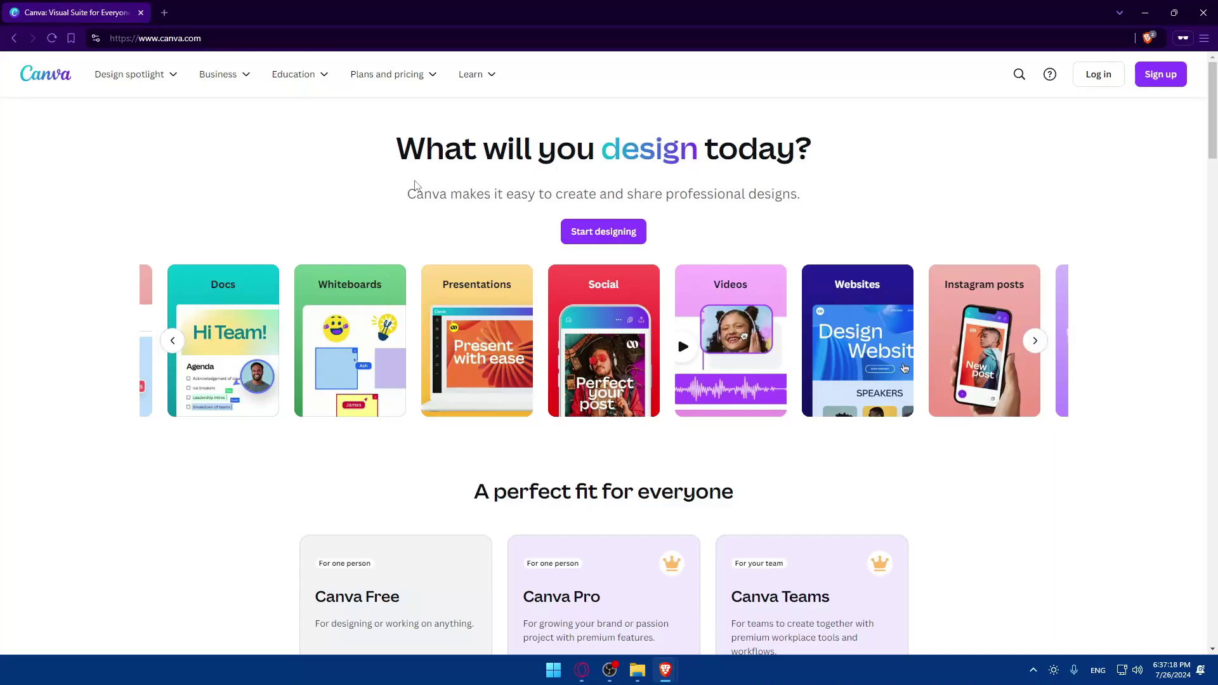
pyautogui.scroll(-5, 645, 293)
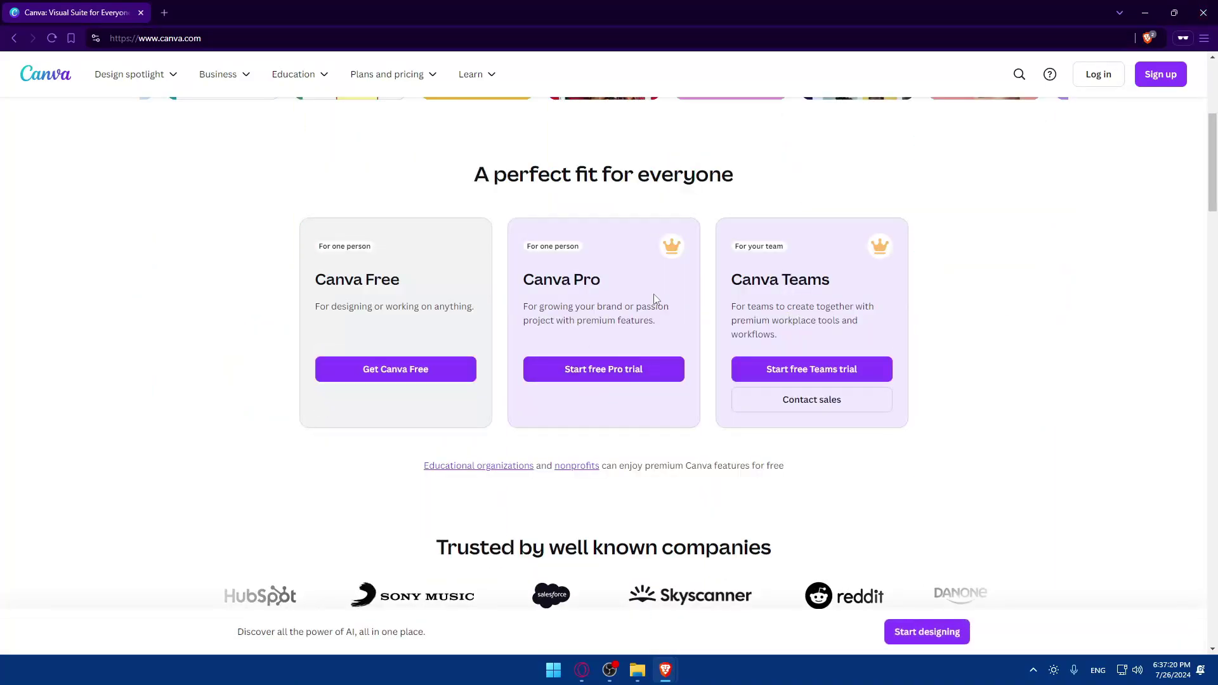
pyautogui.moveTo(674, 312); pyautogui.dragTo(527, 301)
pyautogui.click(526, 301)
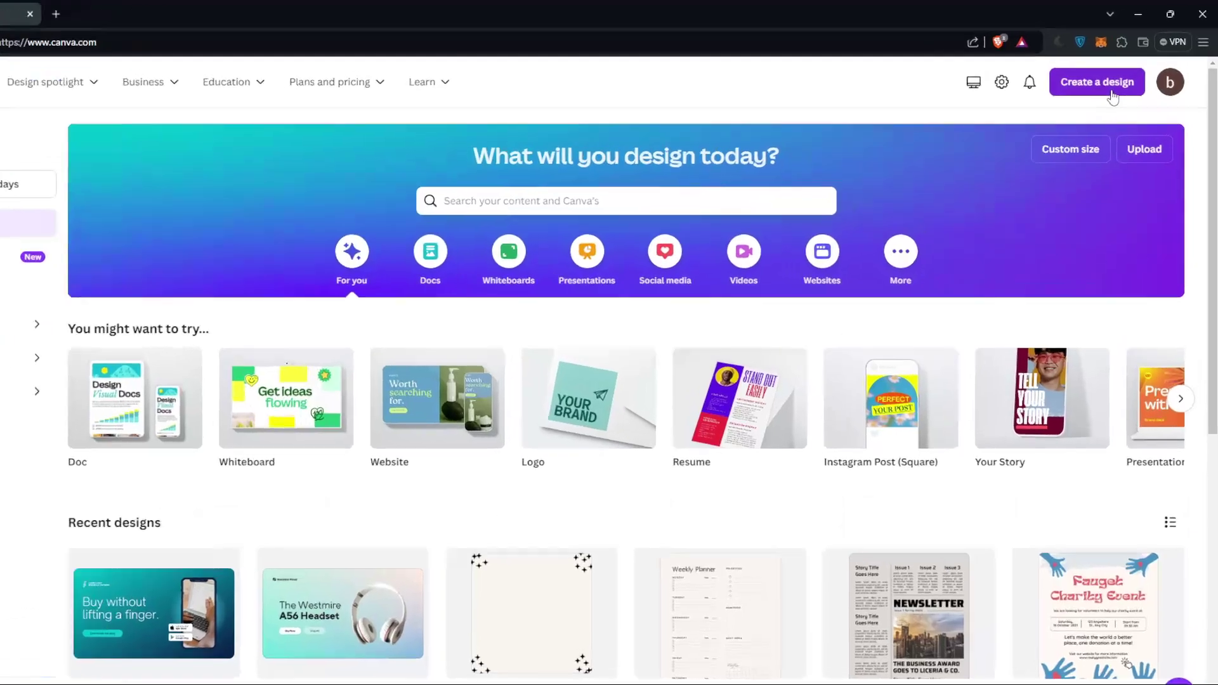
pyautogui.click(1110, 81)
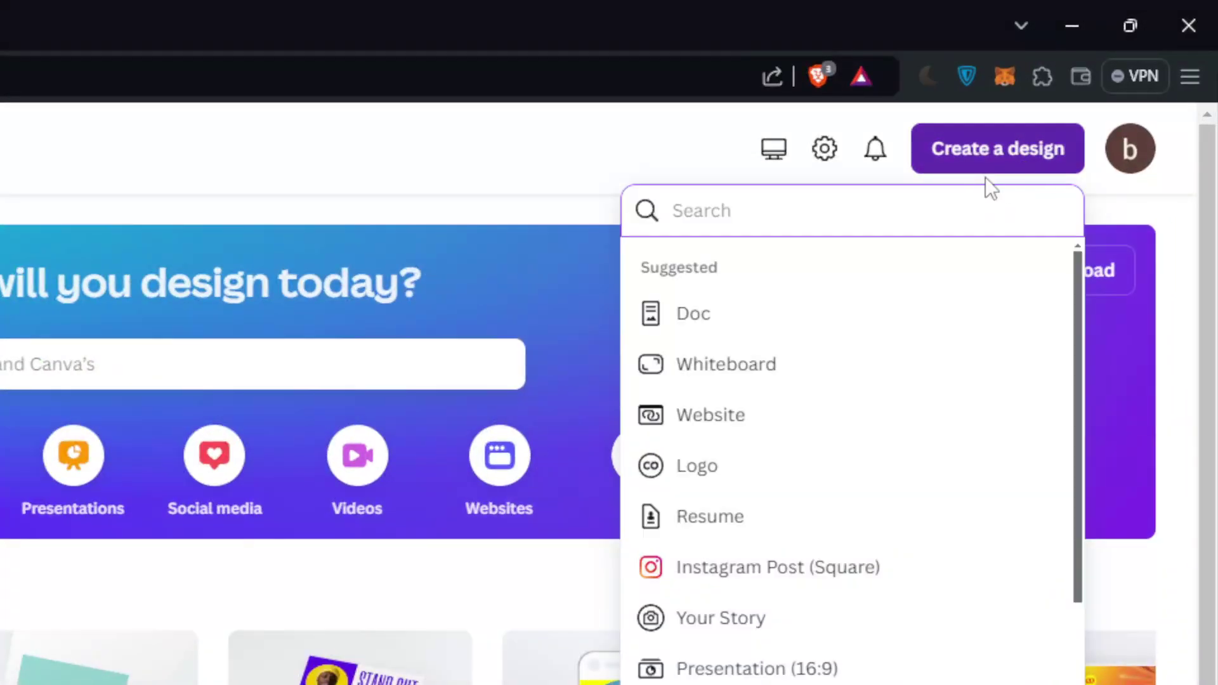
# Search 'website', create a blank Website design, scroll through it, and close its tab
pyautogui.write('website')
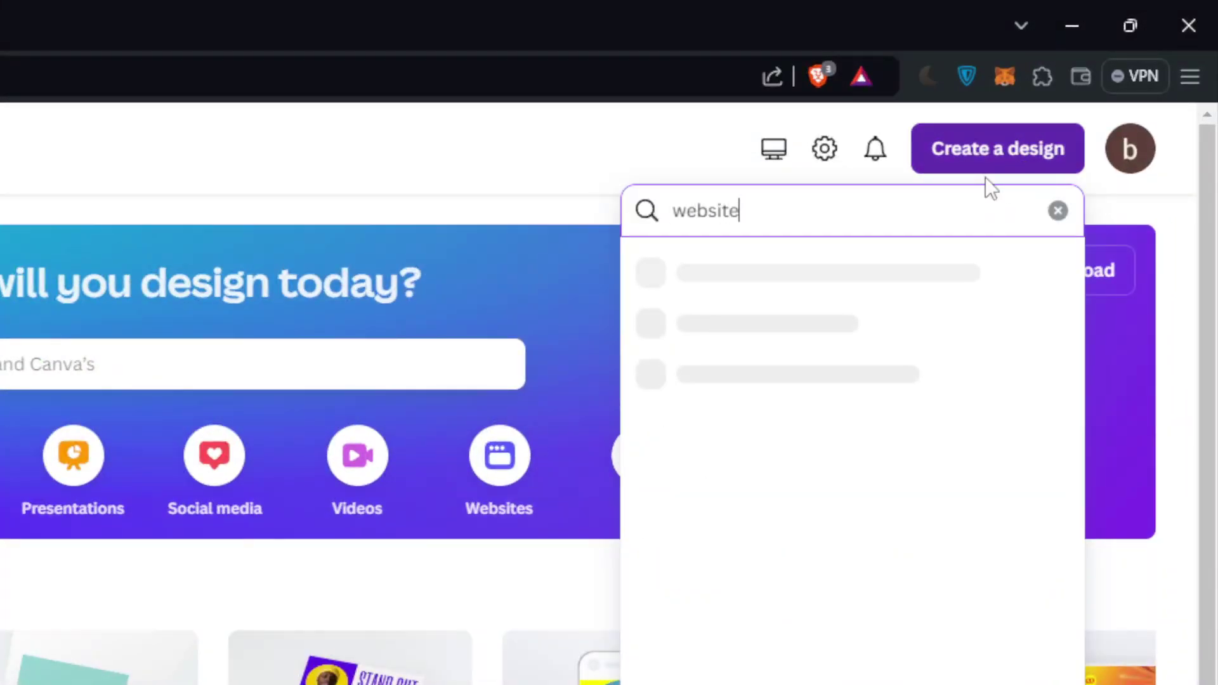
pyautogui.click(850, 282)
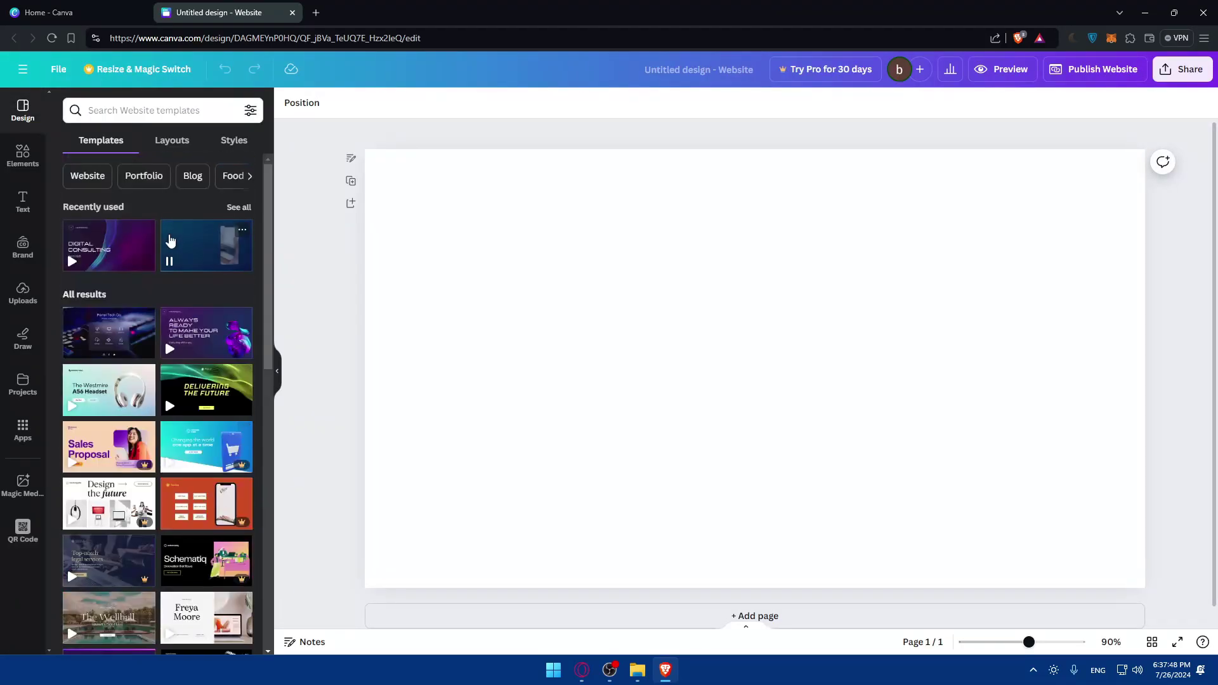
pyautogui.scroll(-2, 169, 403)
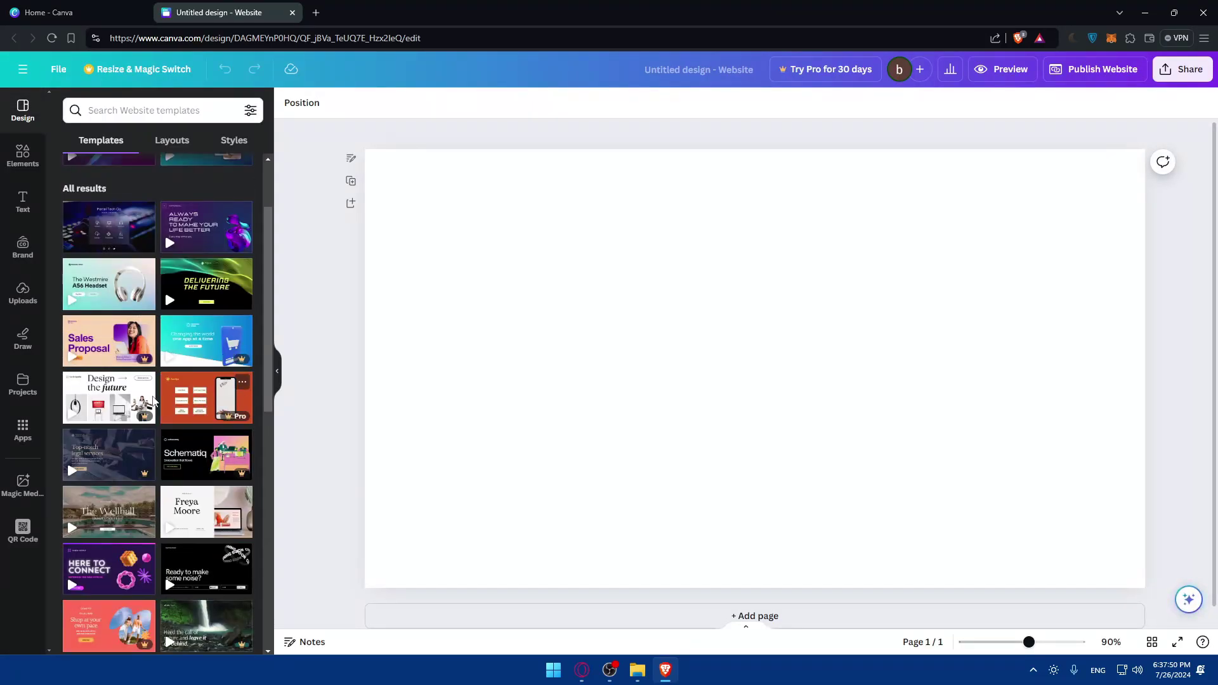
pyautogui.scroll(-5, 171, 403)
pyautogui.scroll(-3, 187, 407)
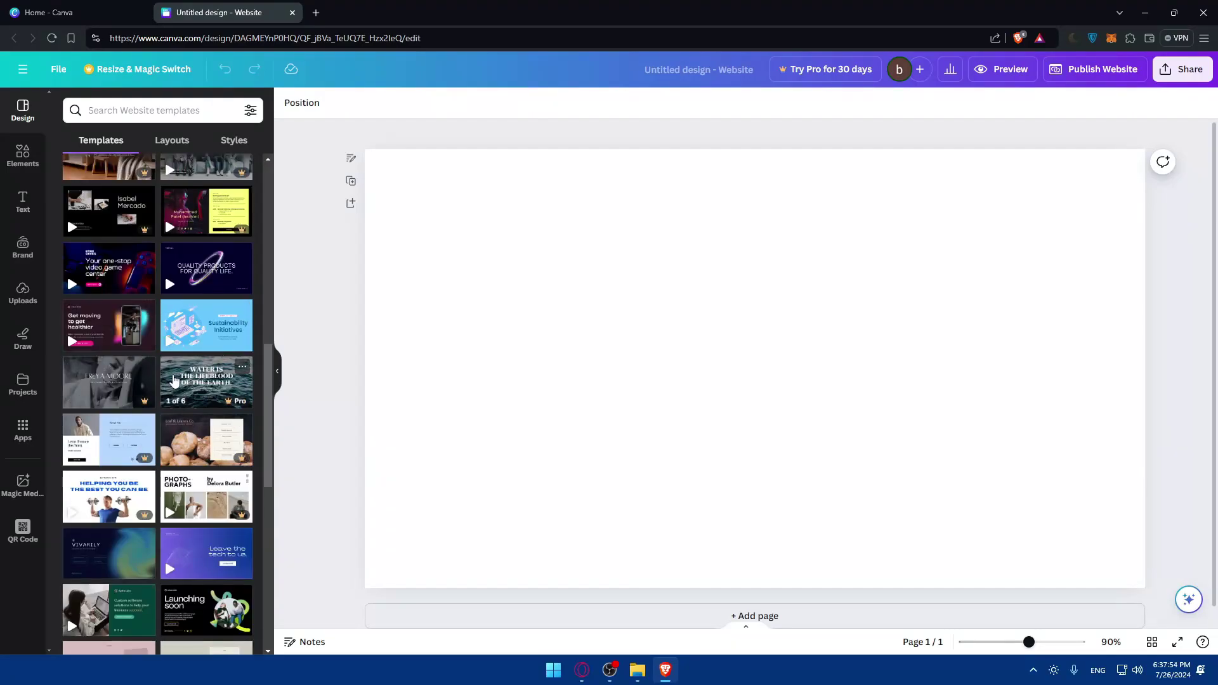
pyautogui.click(293, 12)
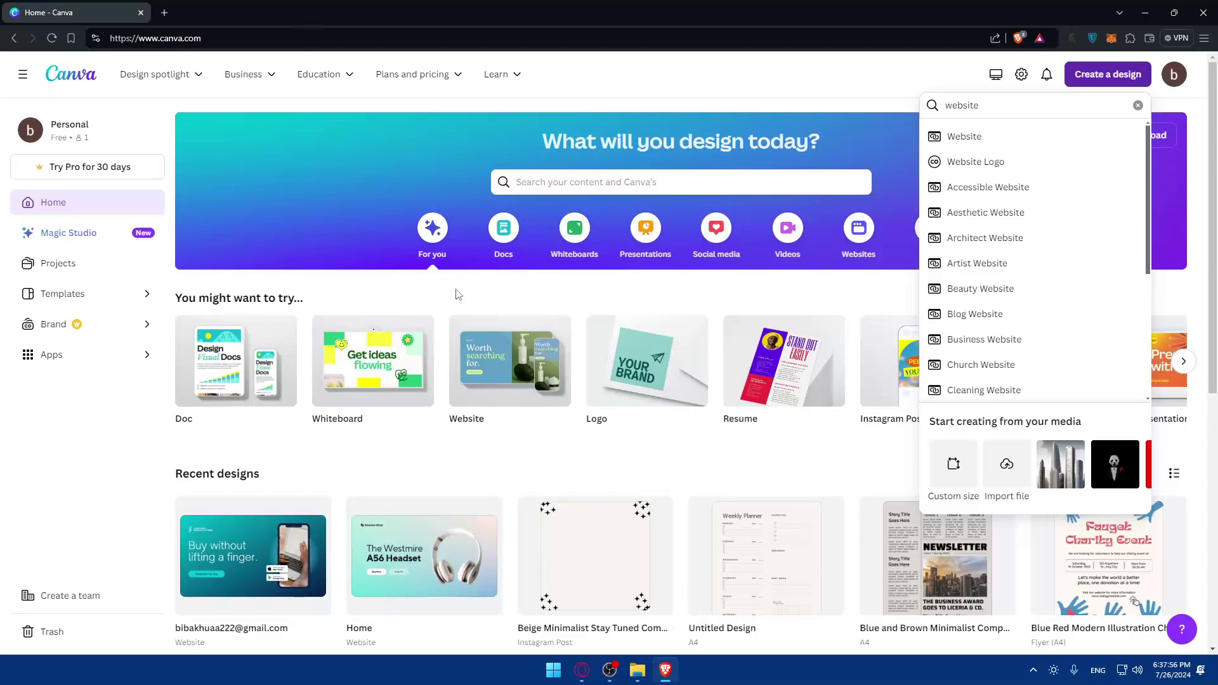
# Open the Lamplight Mobile Systems website from Recent designs and switch it to editing
pyautogui.scroll(-2, 315, 443)
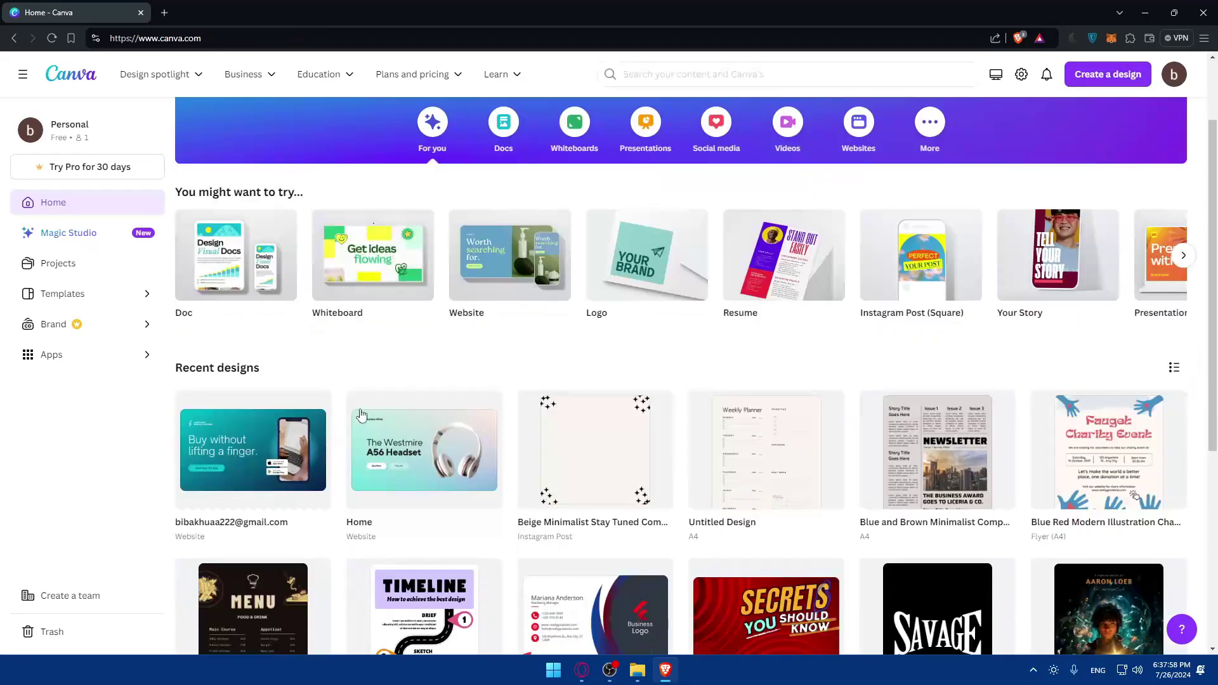
pyautogui.click(244, 446)
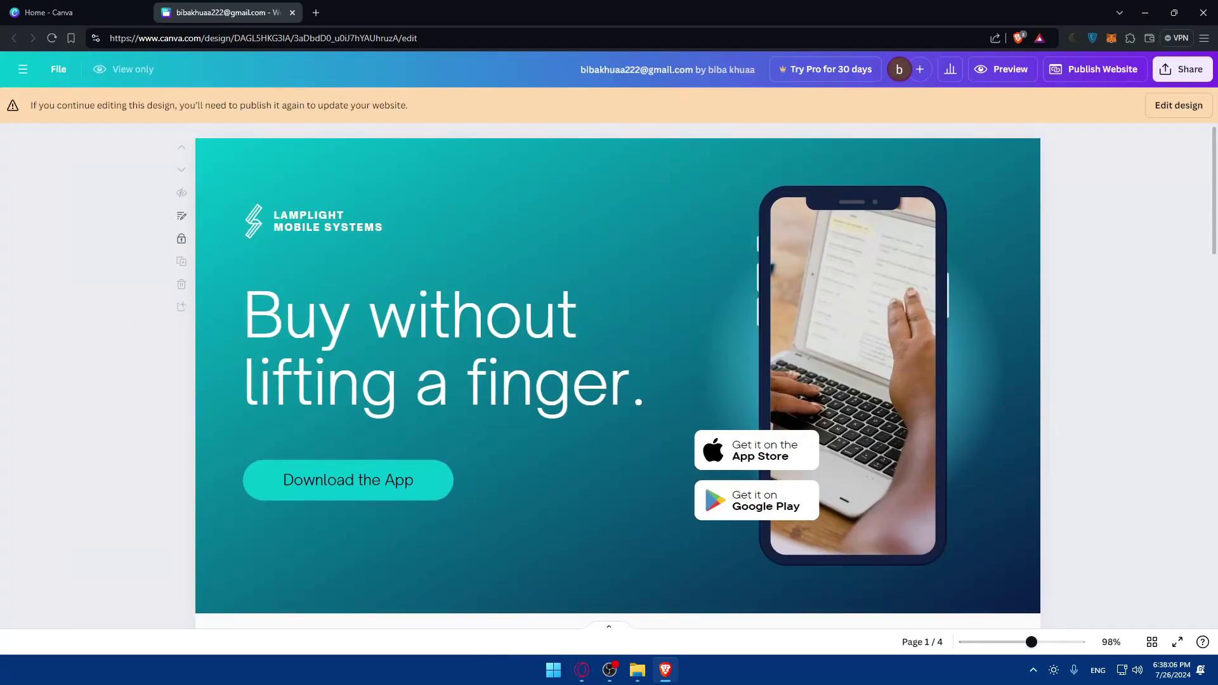
pyautogui.click(1171, 114)
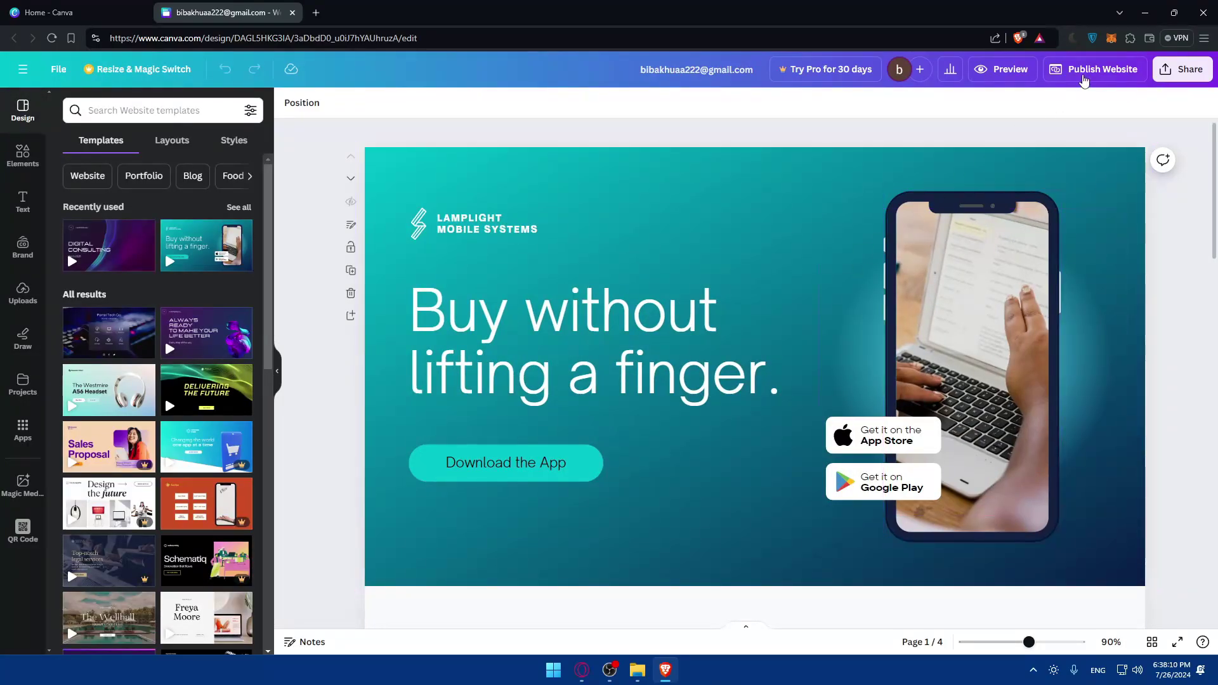
# Open Publish Website and follow the Learn how link under Include navigation menu
pyautogui.click(1083, 80)
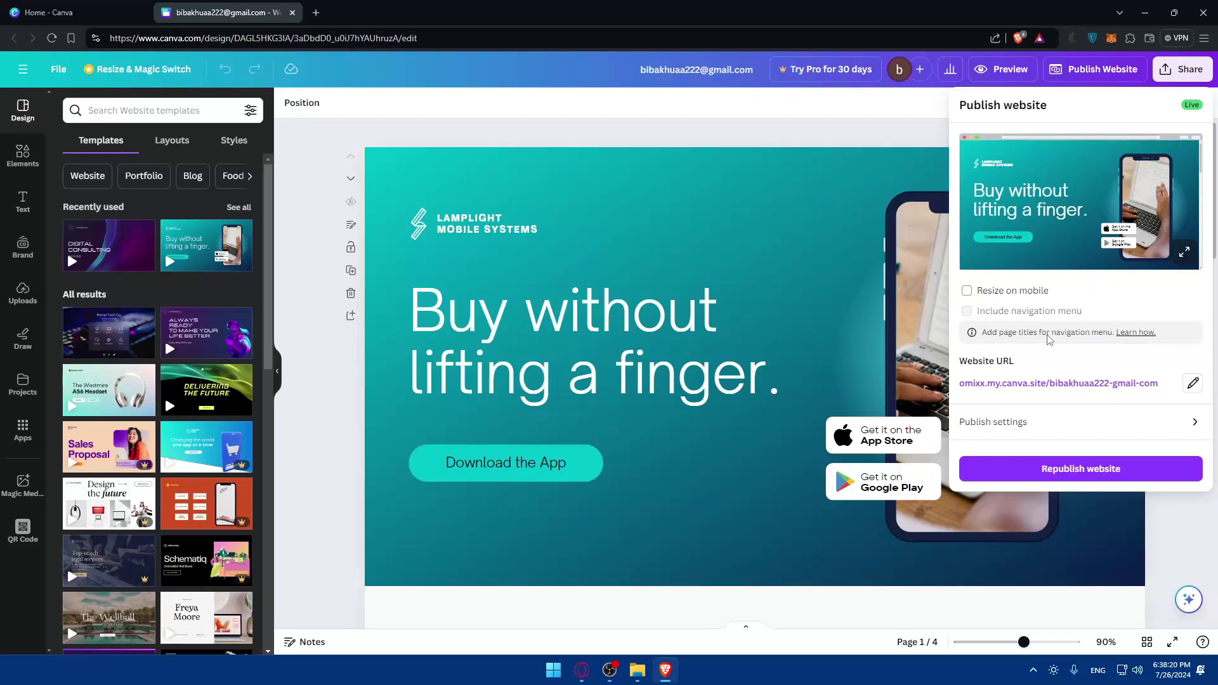
pyautogui.click(1129, 339)
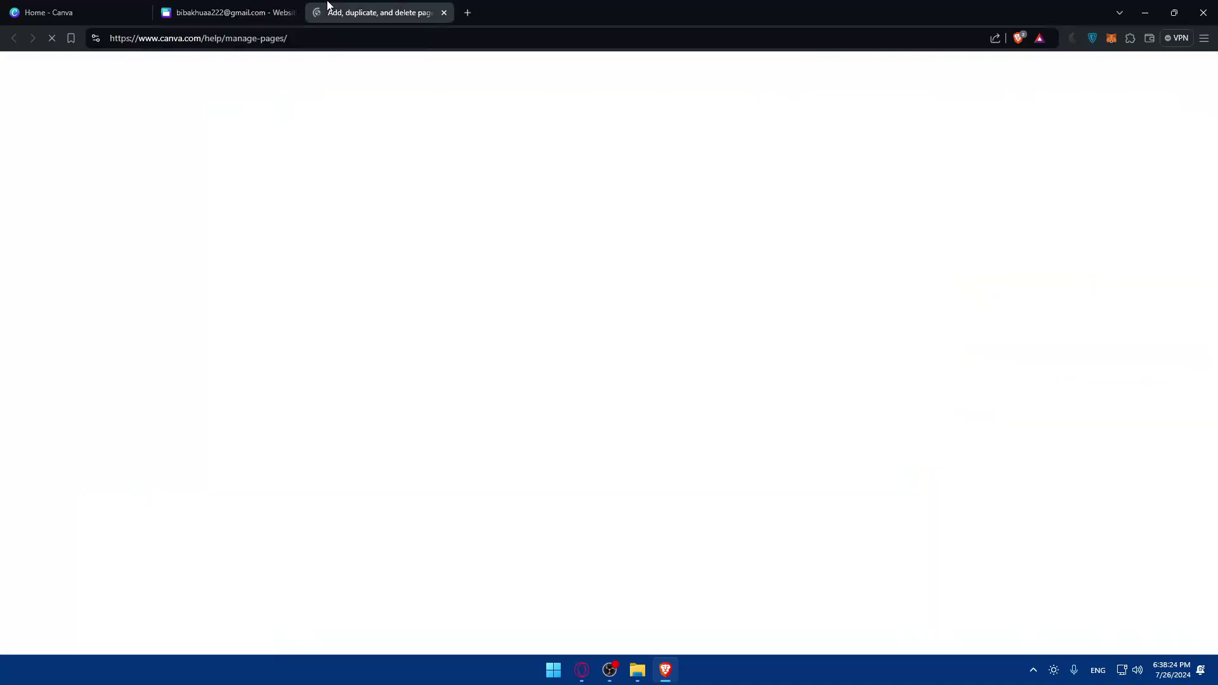
# Read down to Adding page titles, close the help tab, and dismiss the publishing panel
pyautogui.scroll(-2, 513, 258)
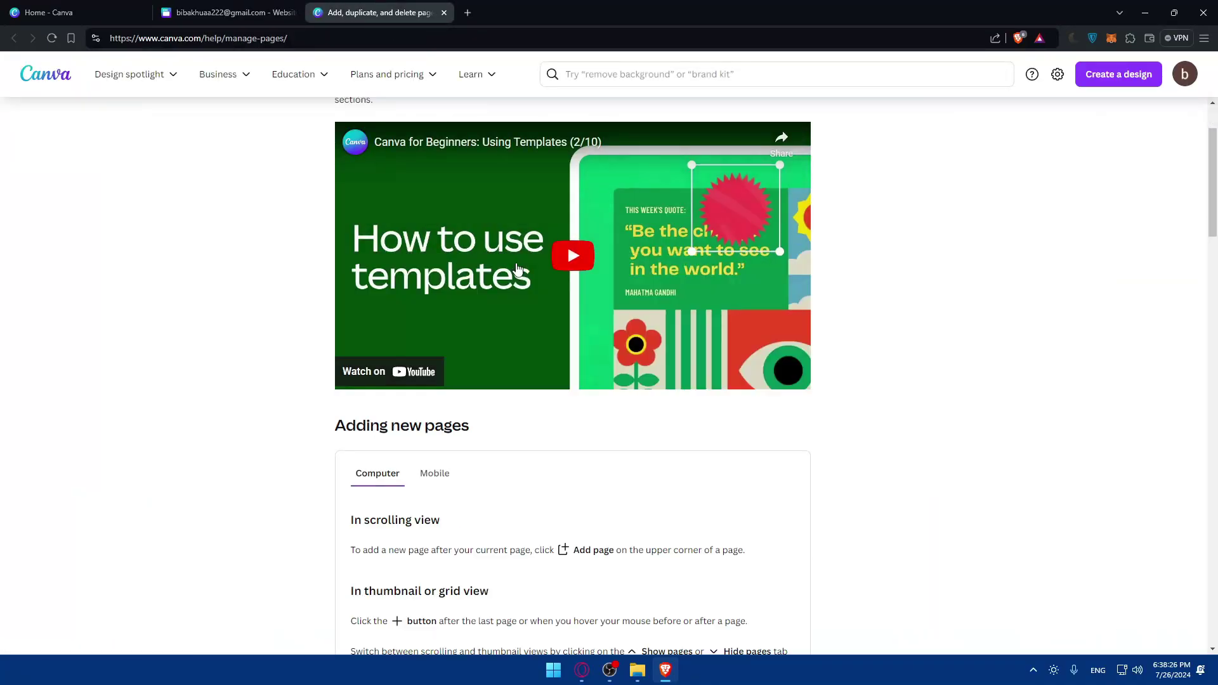
pyautogui.scroll(-4, 482, 273)
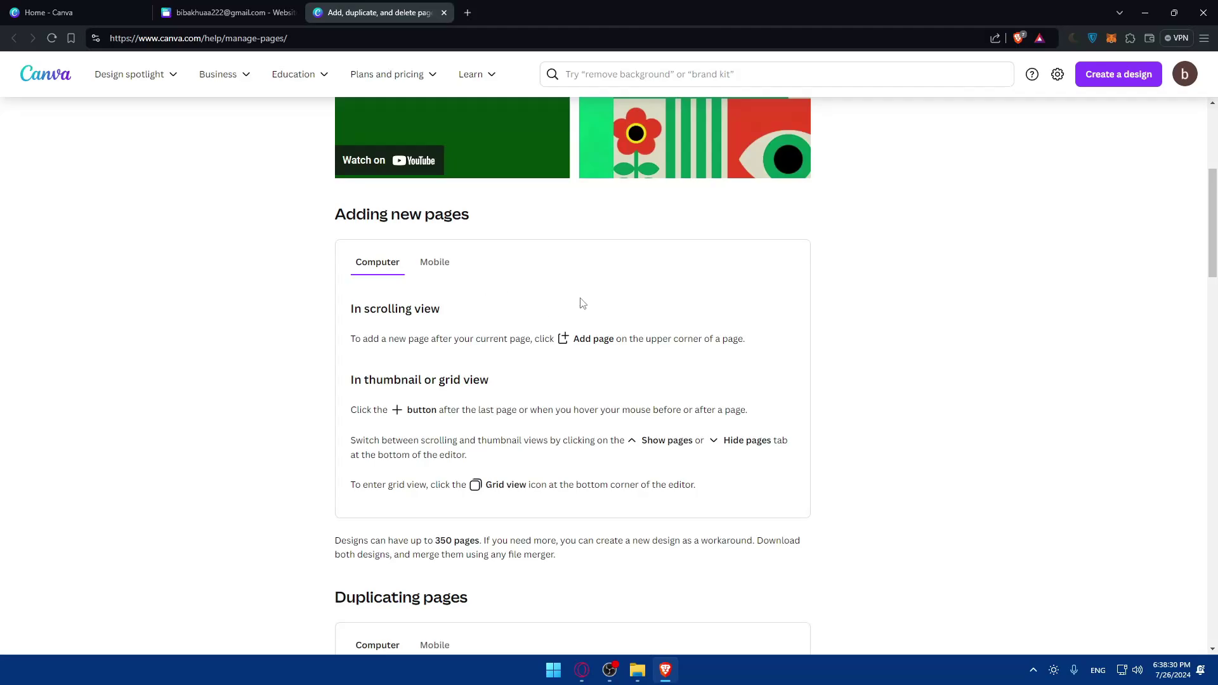
pyautogui.scroll(-2, 585, 322)
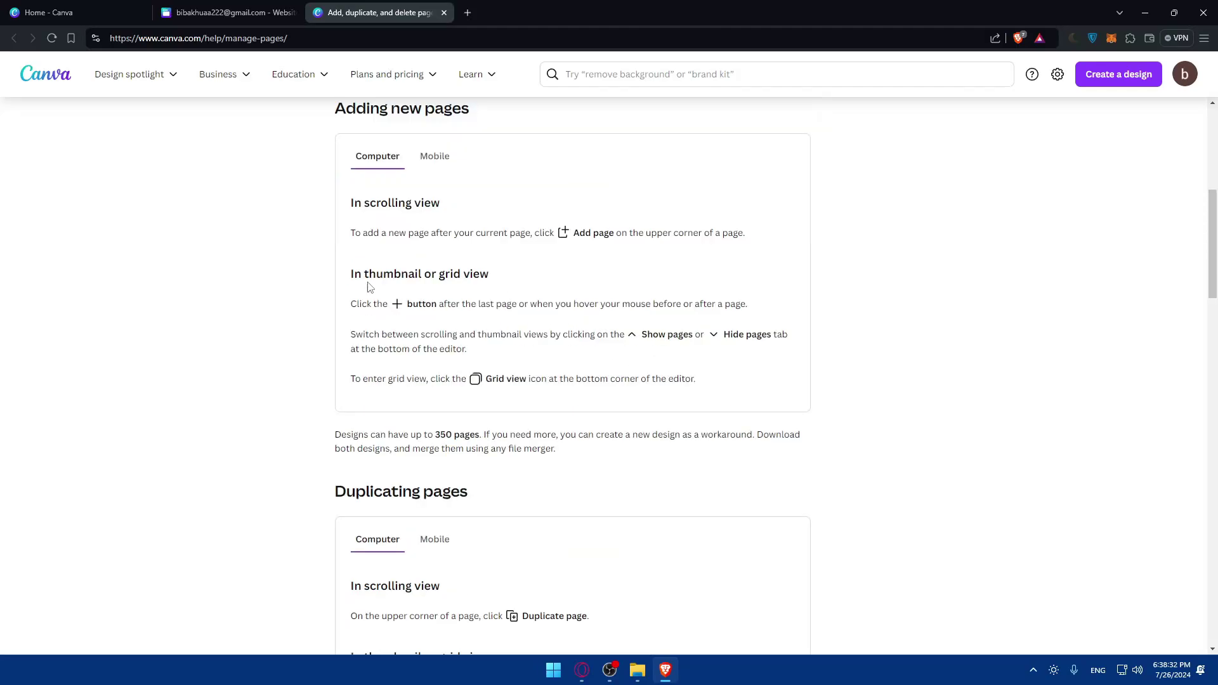
pyautogui.scroll(-14, 411, 300)
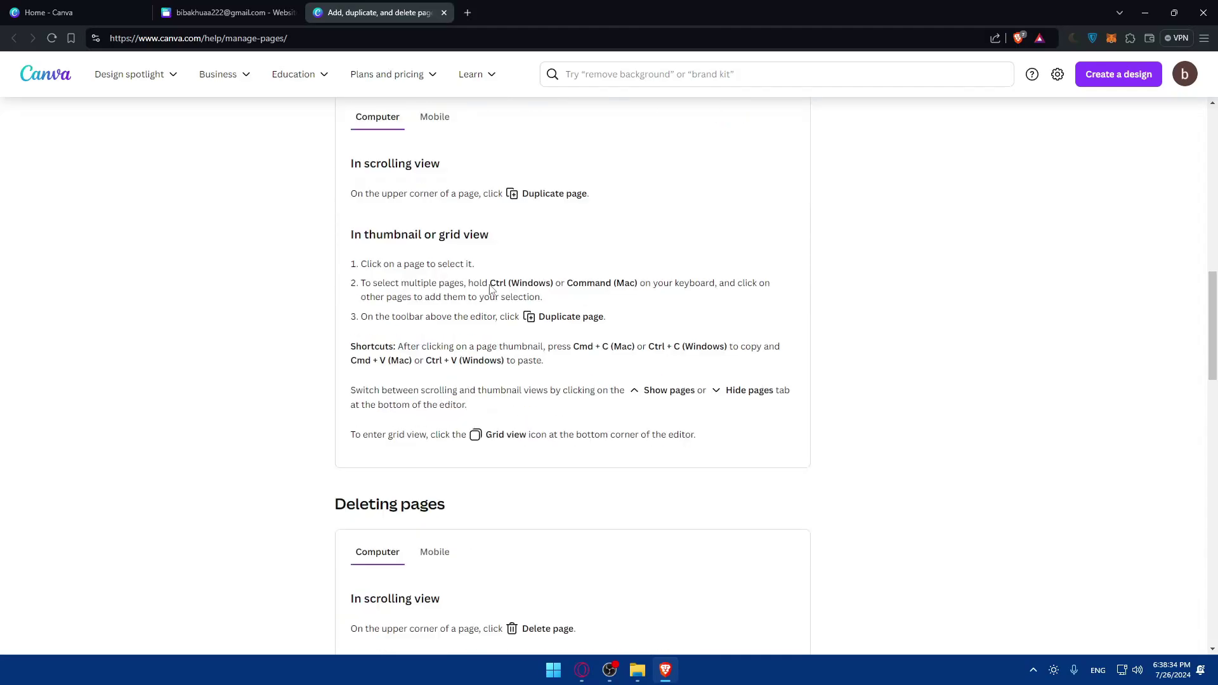
pyautogui.scroll(-16, 488, 290)
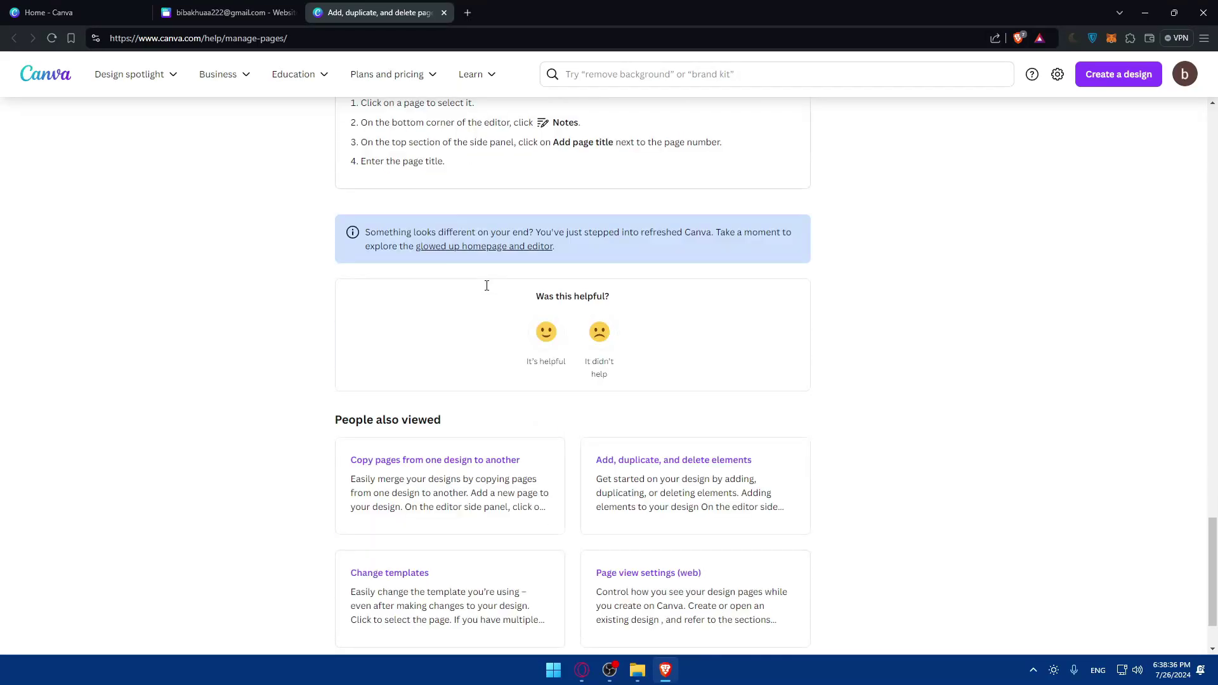
pyautogui.scroll(2, 486, 285)
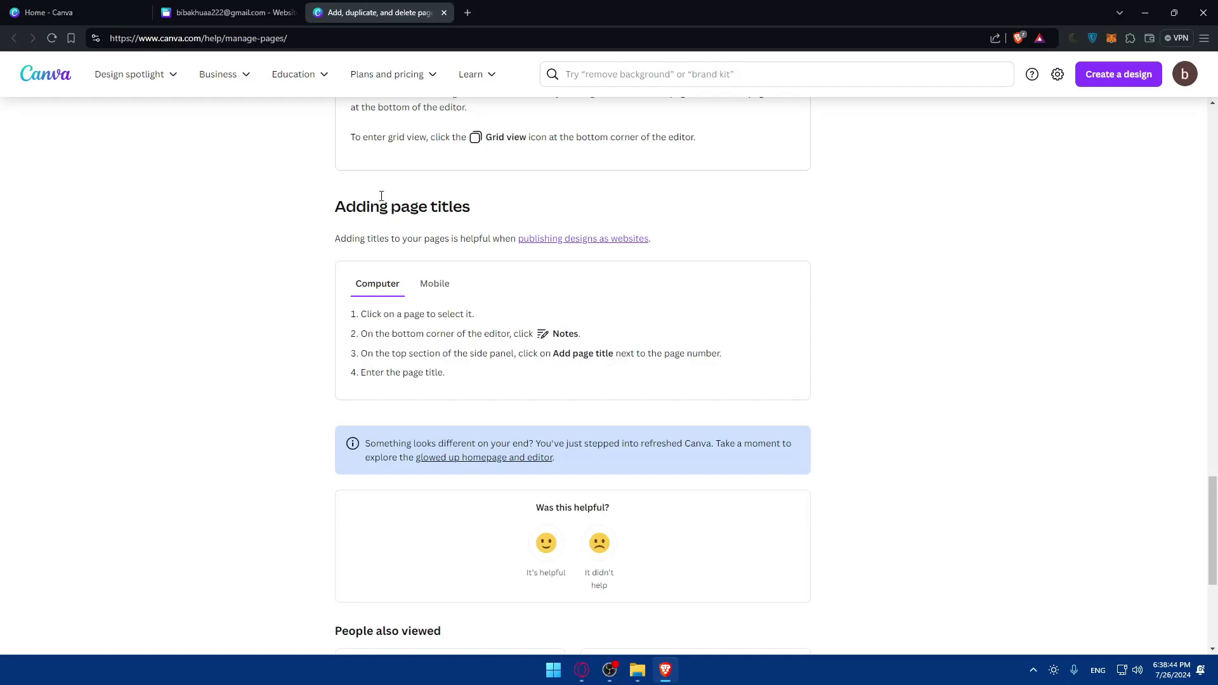
pyautogui.click(444, 13)
pyautogui.click(420, 371)
# Open the design Notes and look over the page title fields, starting with page 1
pyautogui.click(666, 271)
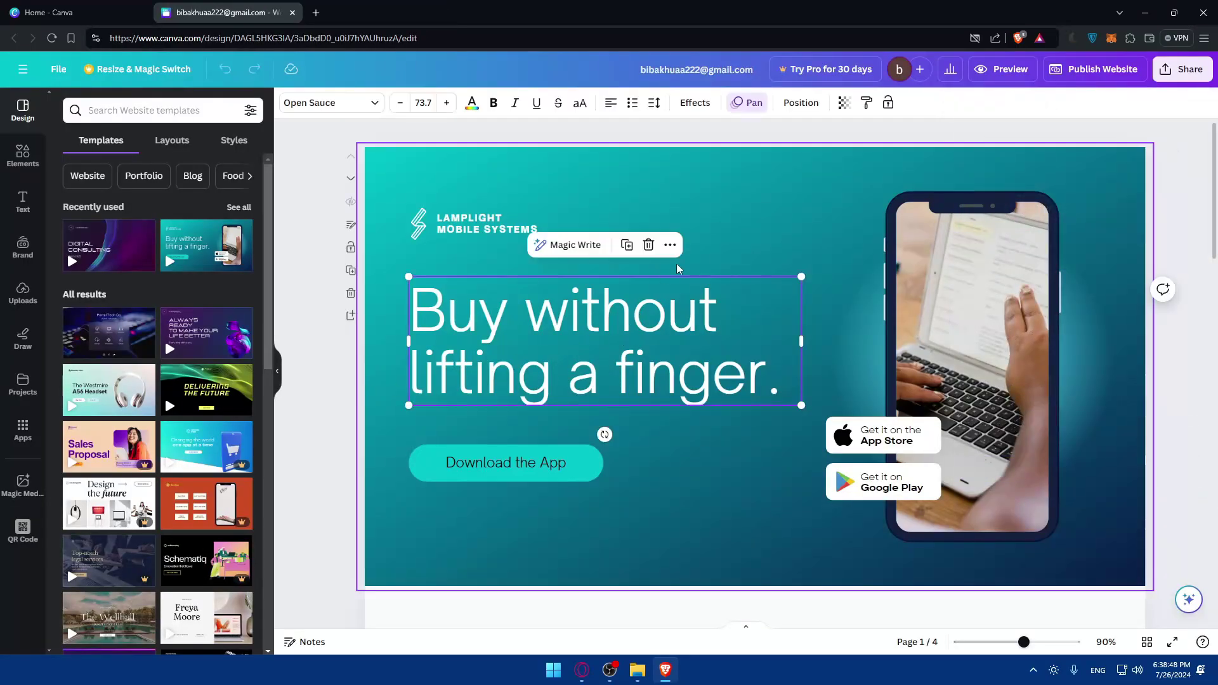
pyautogui.click(713, 182)
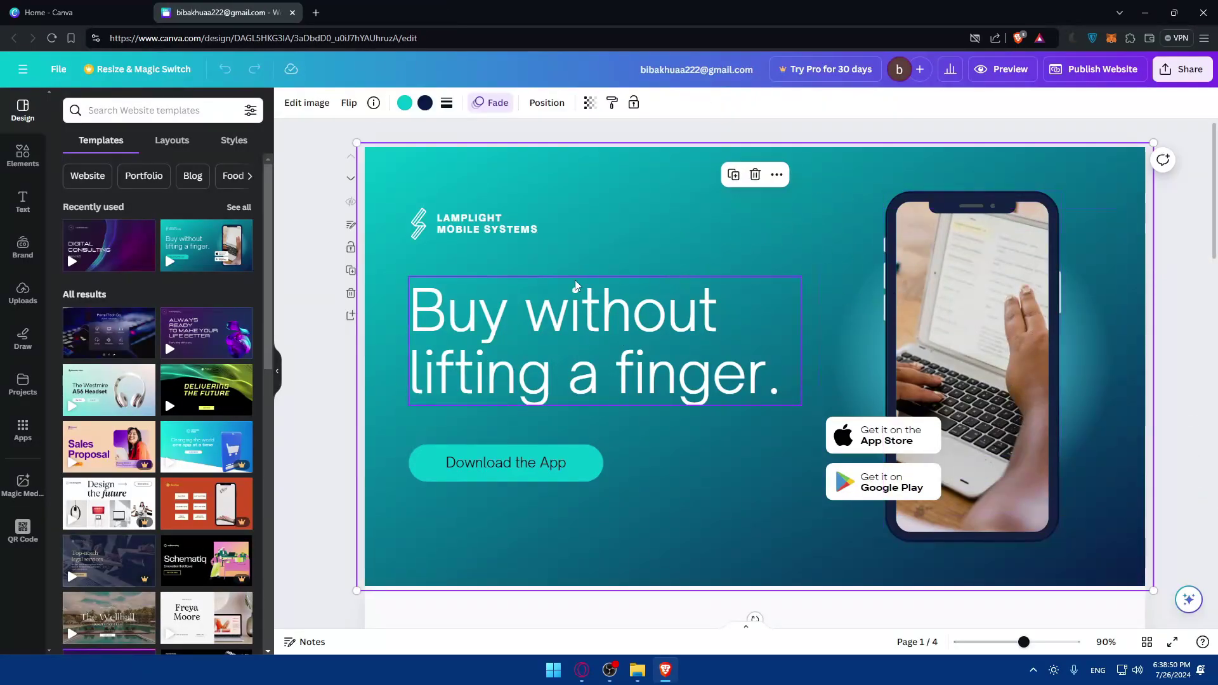
pyautogui.click(351, 226)
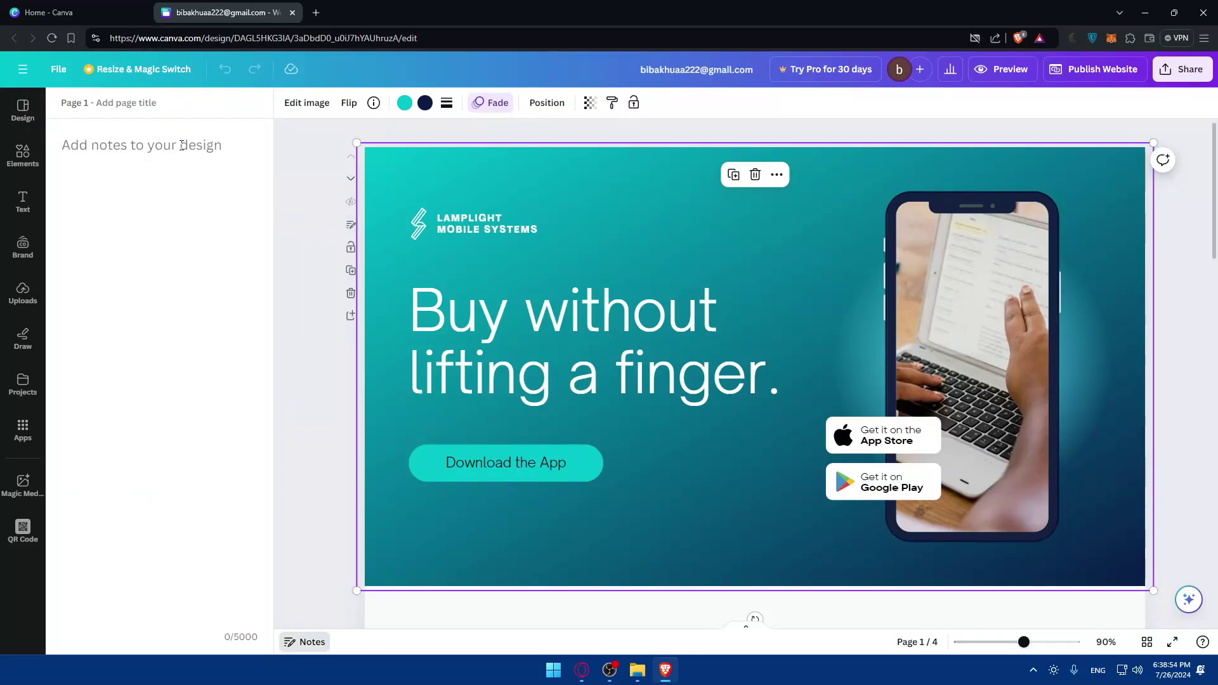
pyautogui.click(153, 104)
pyautogui.scroll(-15, 525, 254)
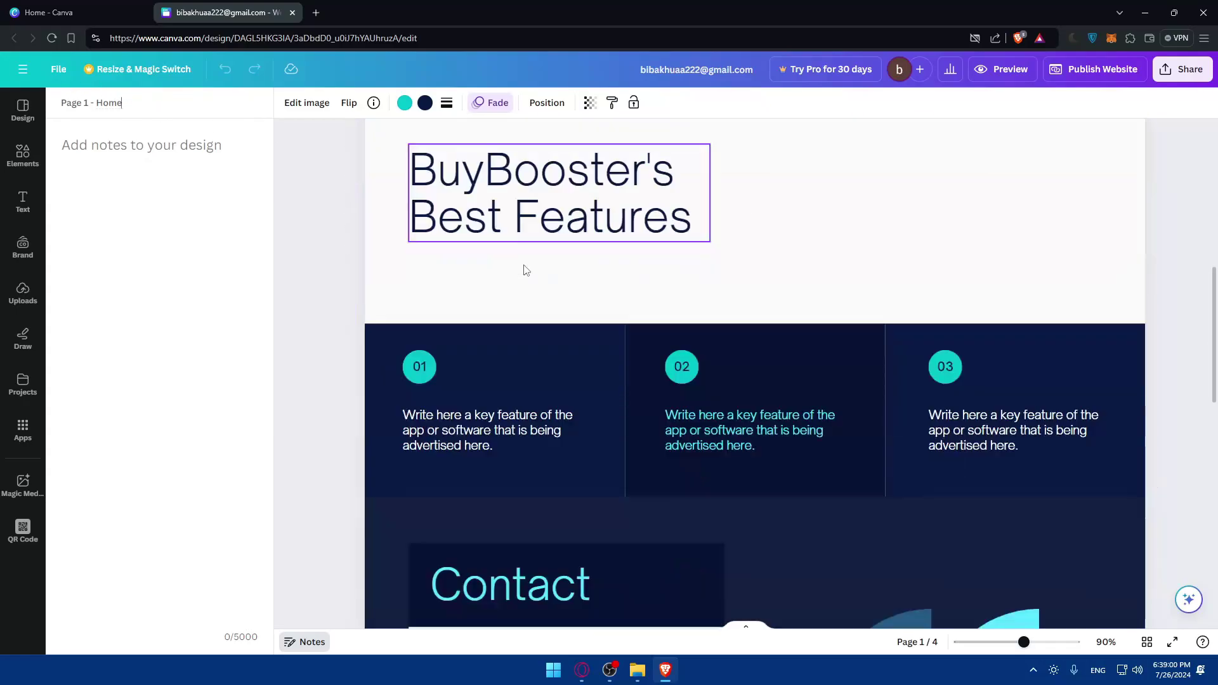
pyautogui.scroll(5, 541, 291)
pyautogui.scroll(-3, 578, 309)
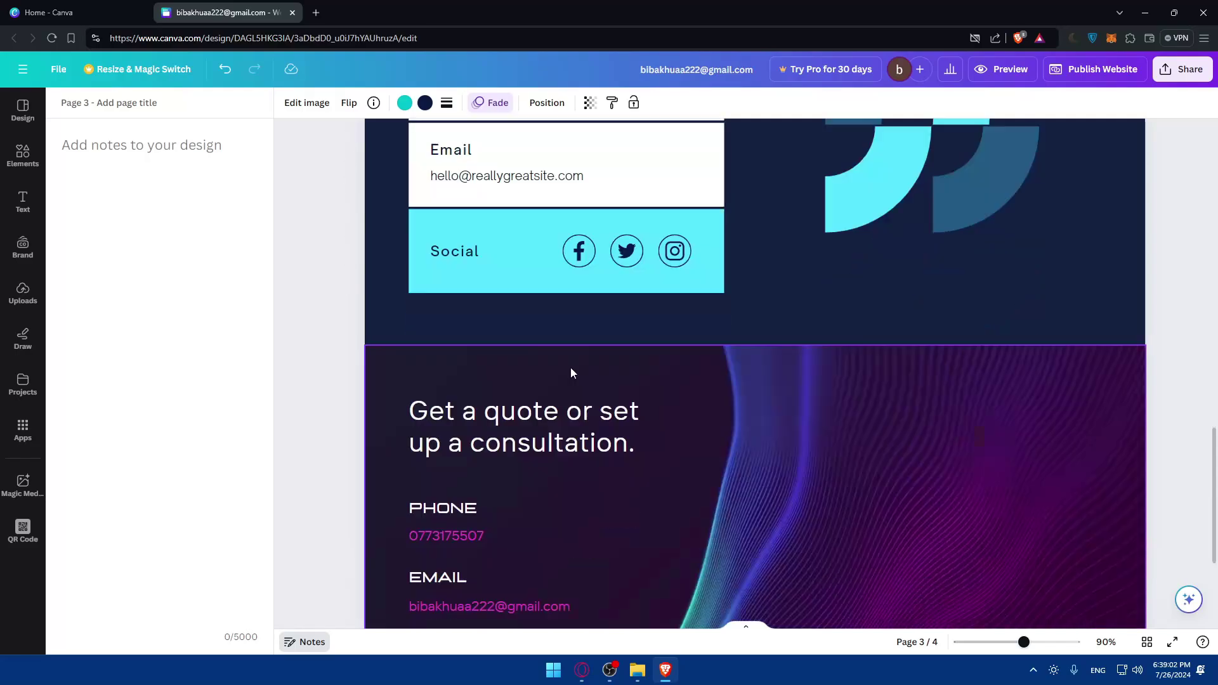
pyautogui.click(797, 434)
pyautogui.click(353, 427)
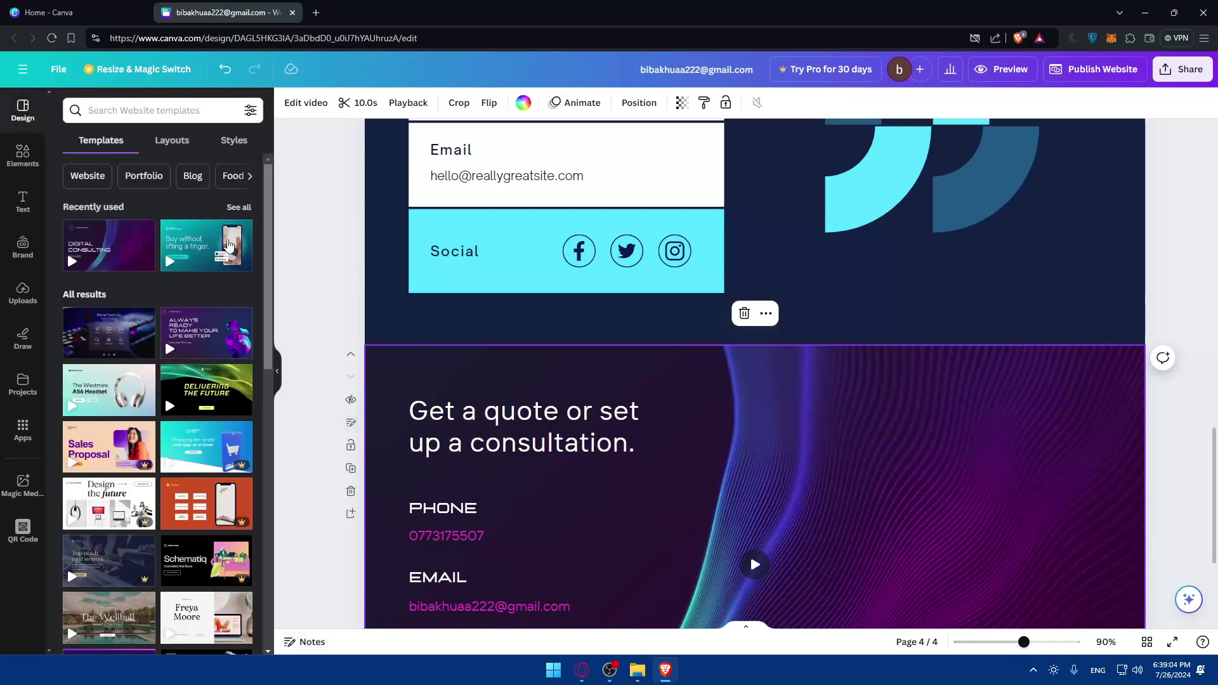
pyautogui.click(351, 424)
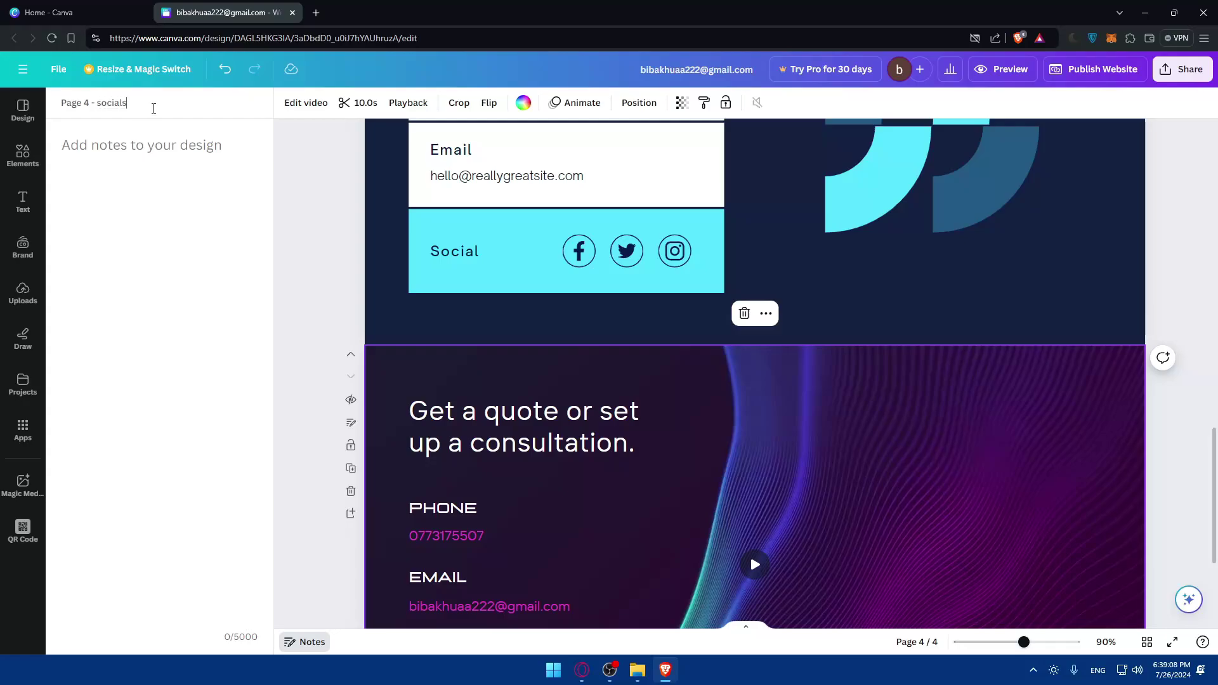
# Select pages 3 and 4 and begin a title, deleting a stray letter
pyautogui.scroll(4, 745, 373)
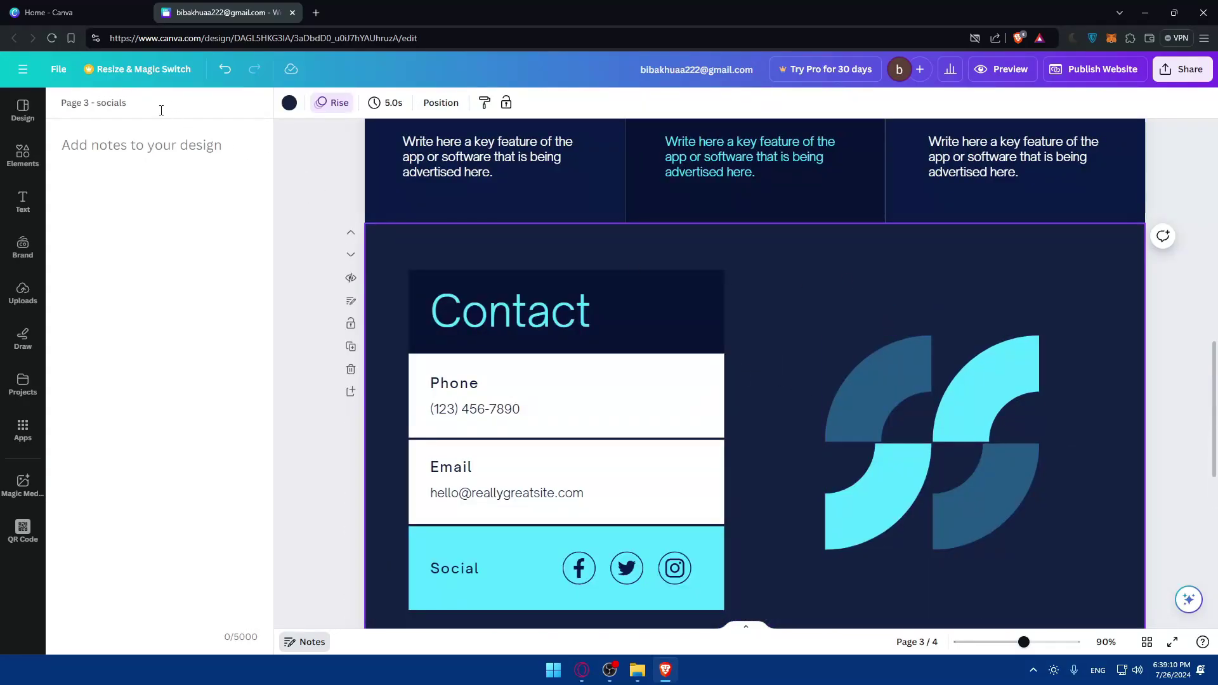
pyautogui.scroll(-5, 750, 341)
pyautogui.click(750, 341)
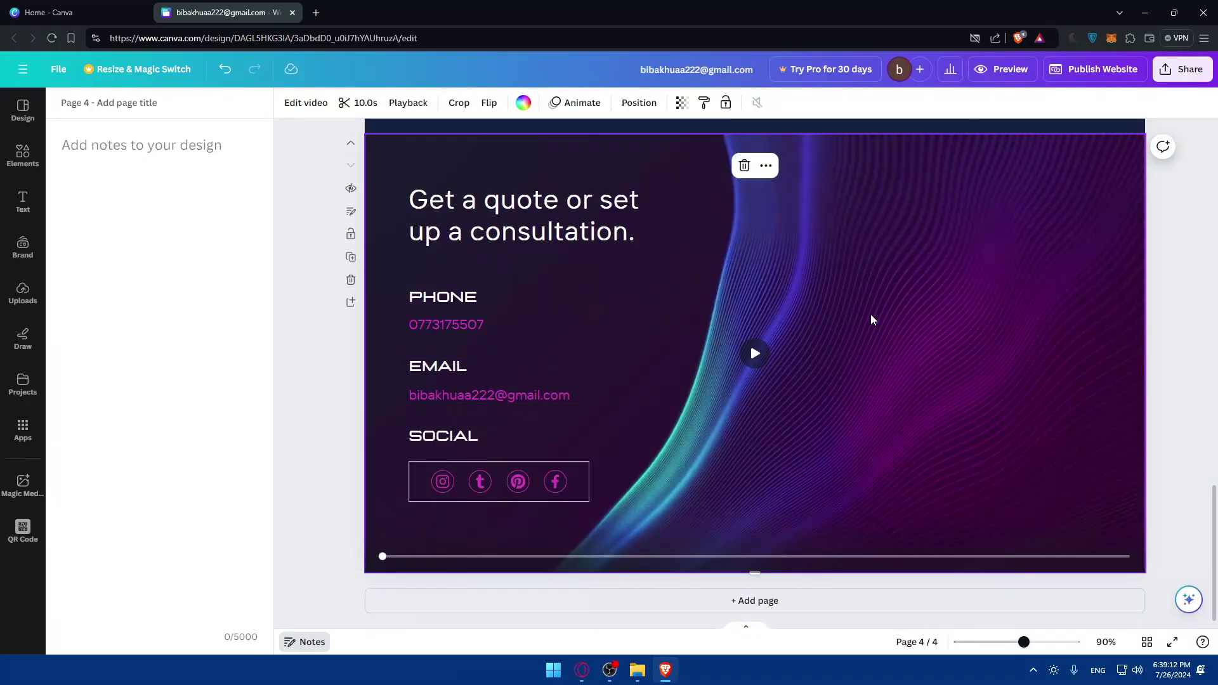
pyautogui.scroll(2, 843, 322)
pyautogui.click(864, 245)
pyautogui.click(900, 432)
pyautogui.write('so')
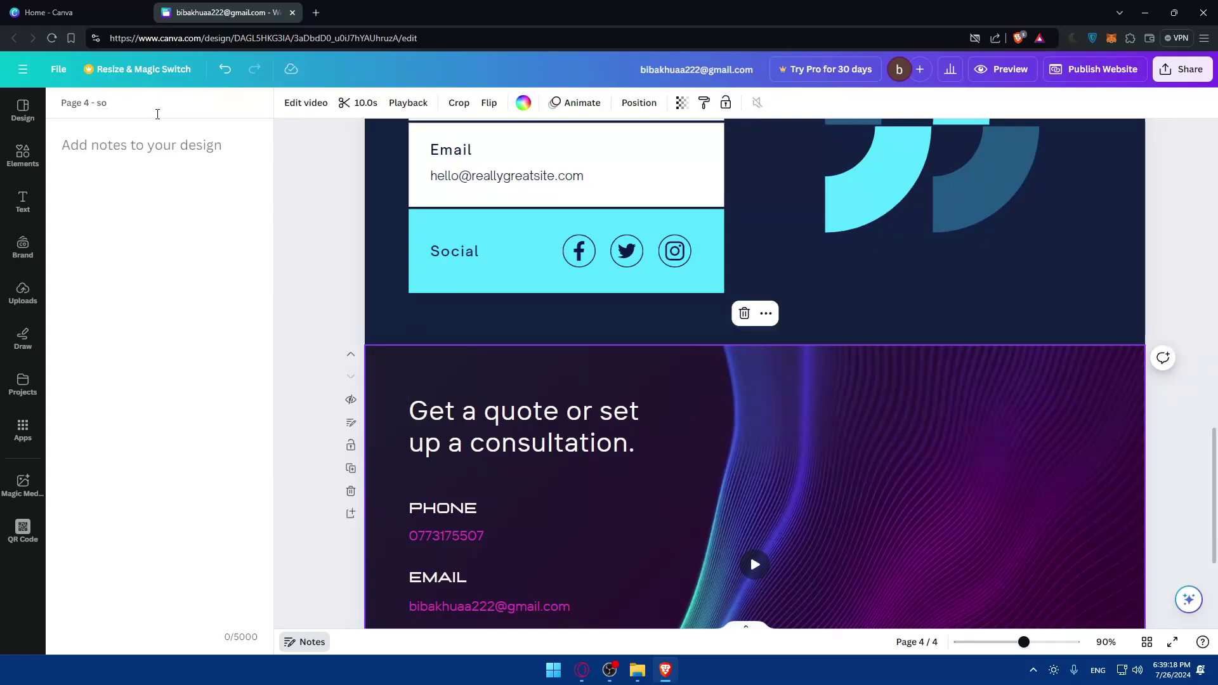
pyautogui.press('BackSpace')
pyautogui.scroll(-3, 729, 283)
pyautogui.scroll(10, 729, 283)
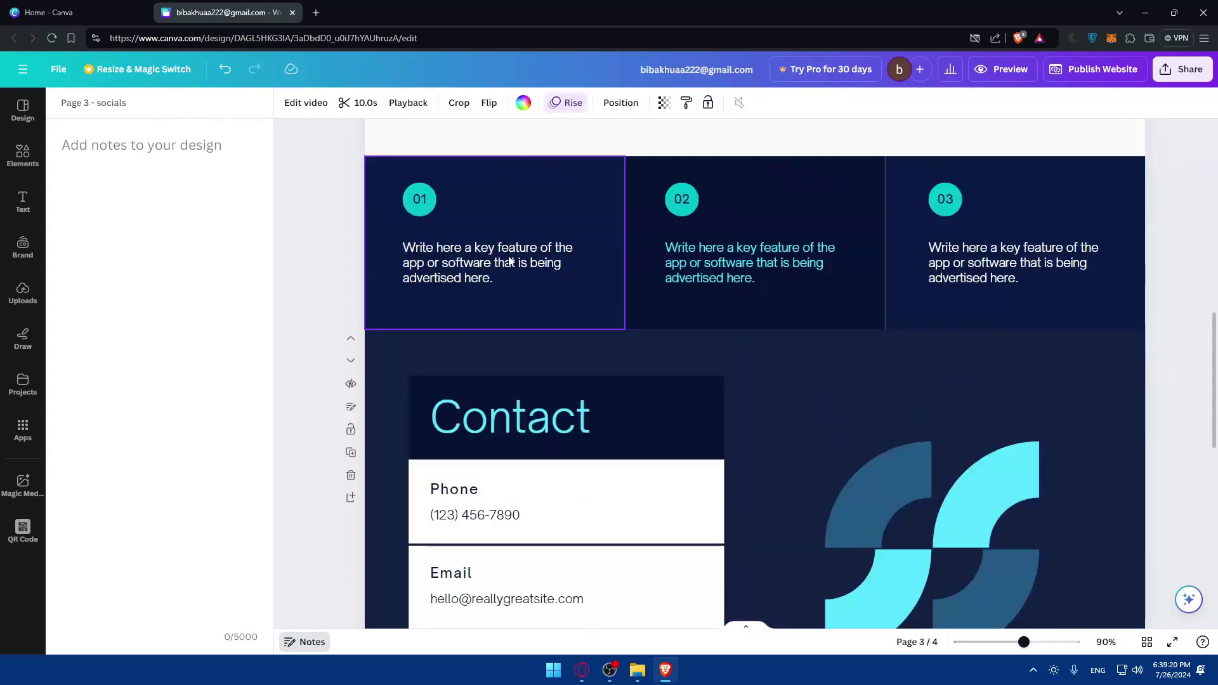
pyautogui.scroll(-5, 762, 323)
pyautogui.scroll(-2, 763, 323)
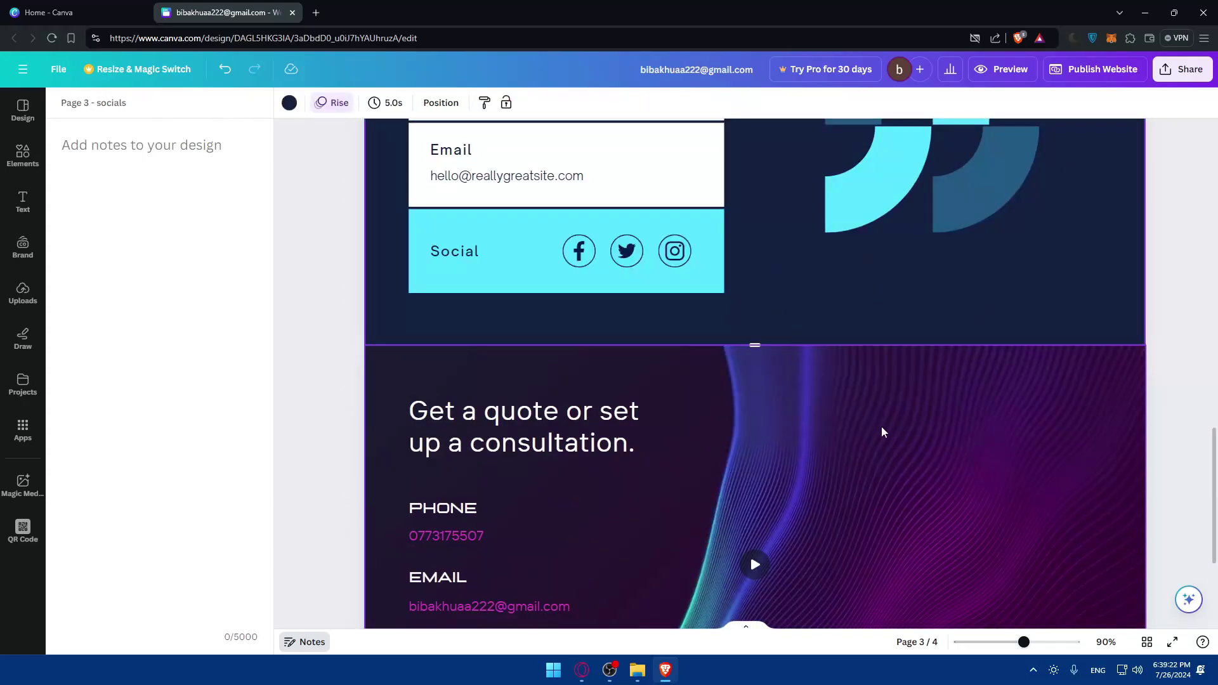
# Start titling page 4 'con' for contact, then return to page 1's title field
pyautogui.click(177, 105)
pyautogui.write('contact')
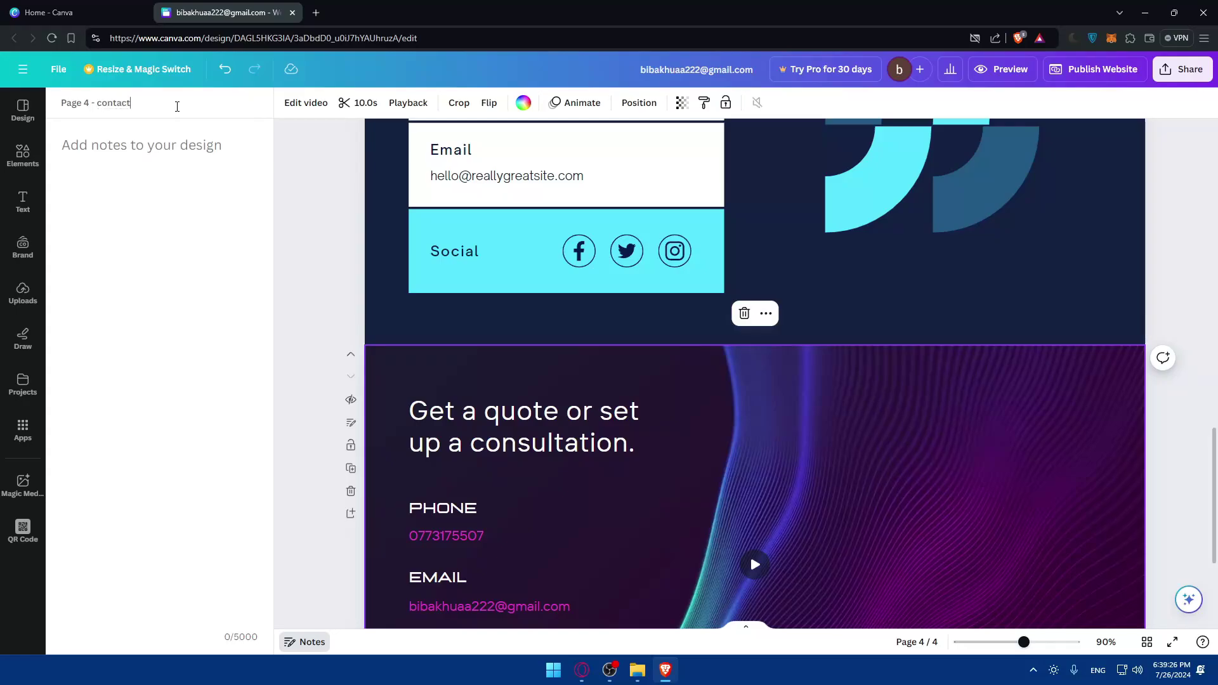
pyautogui.scroll(15, 590, 298)
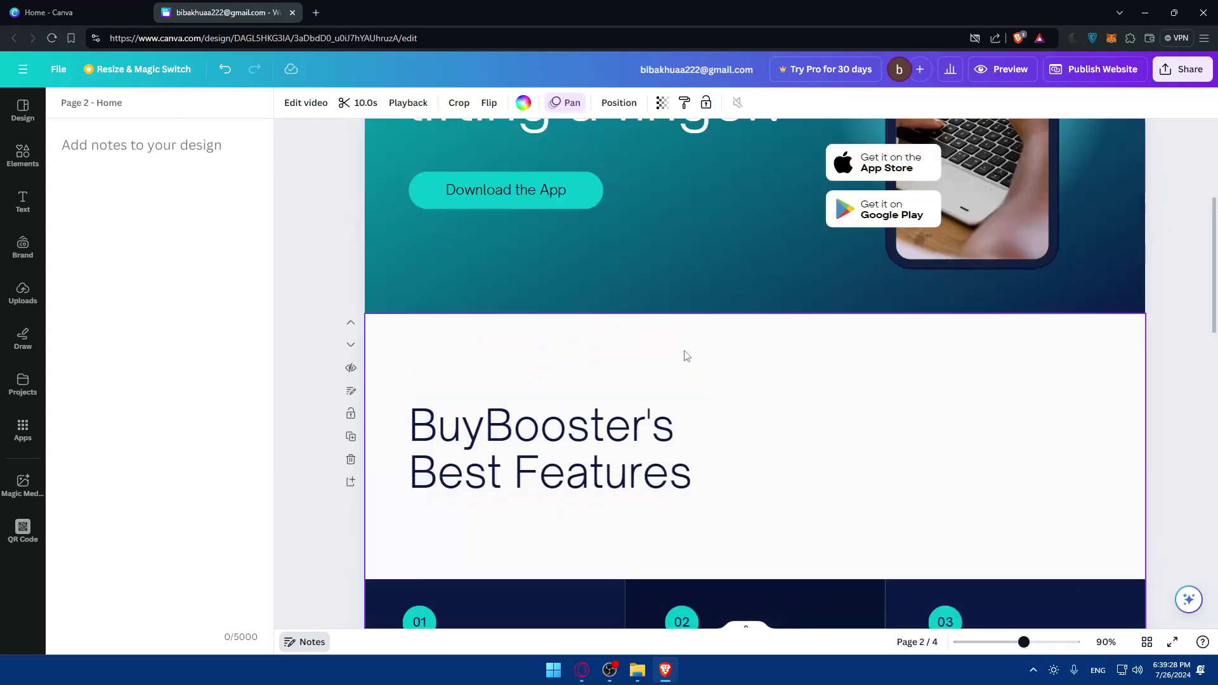
pyautogui.click(876, 408)
pyautogui.scroll(5, 862, 400)
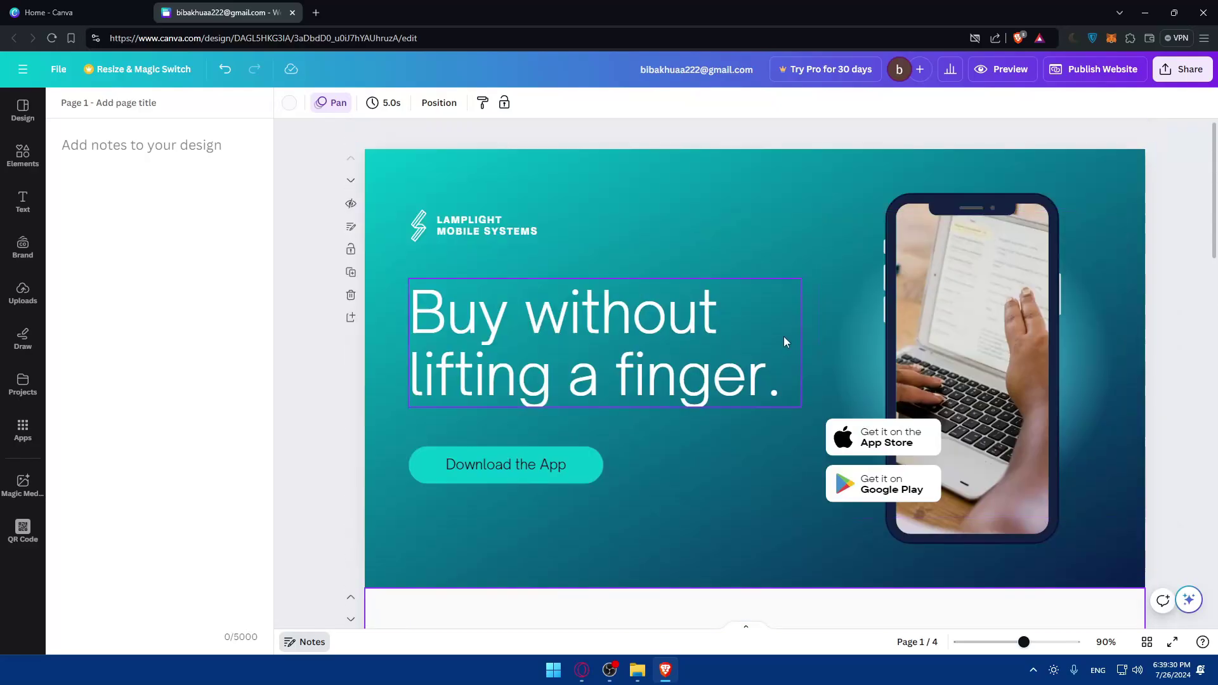
pyautogui.click(722, 243)
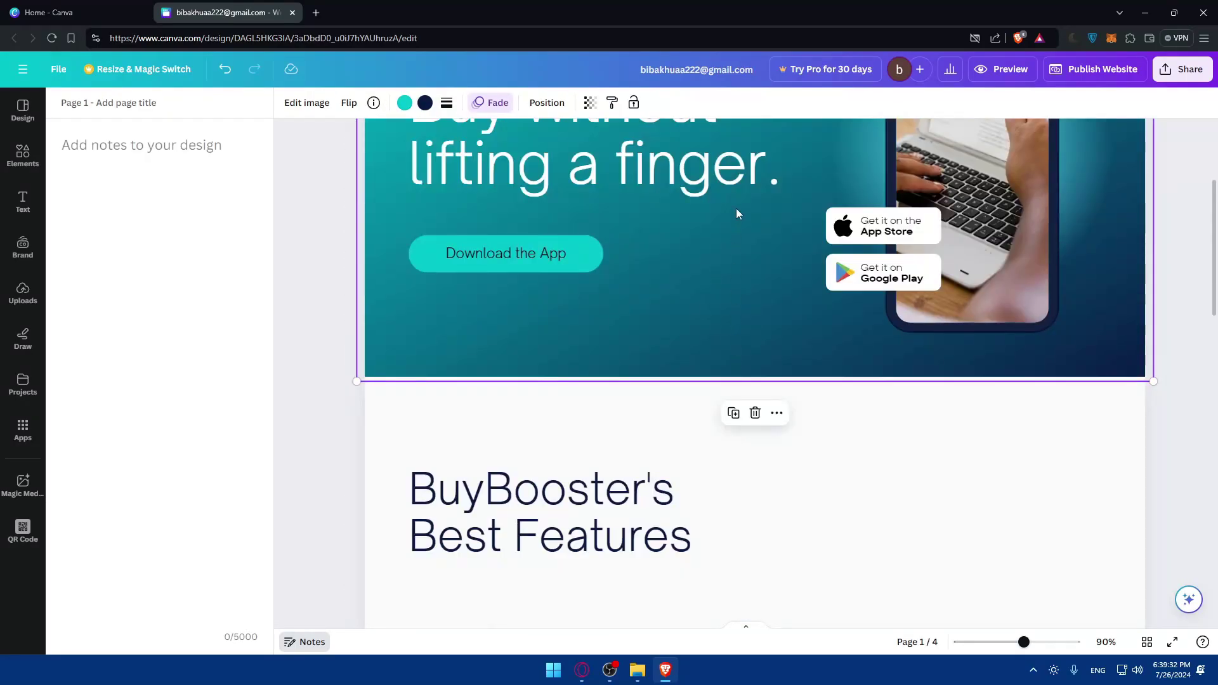
pyautogui.scroll(2, 736, 213)
pyautogui.click(166, 100)
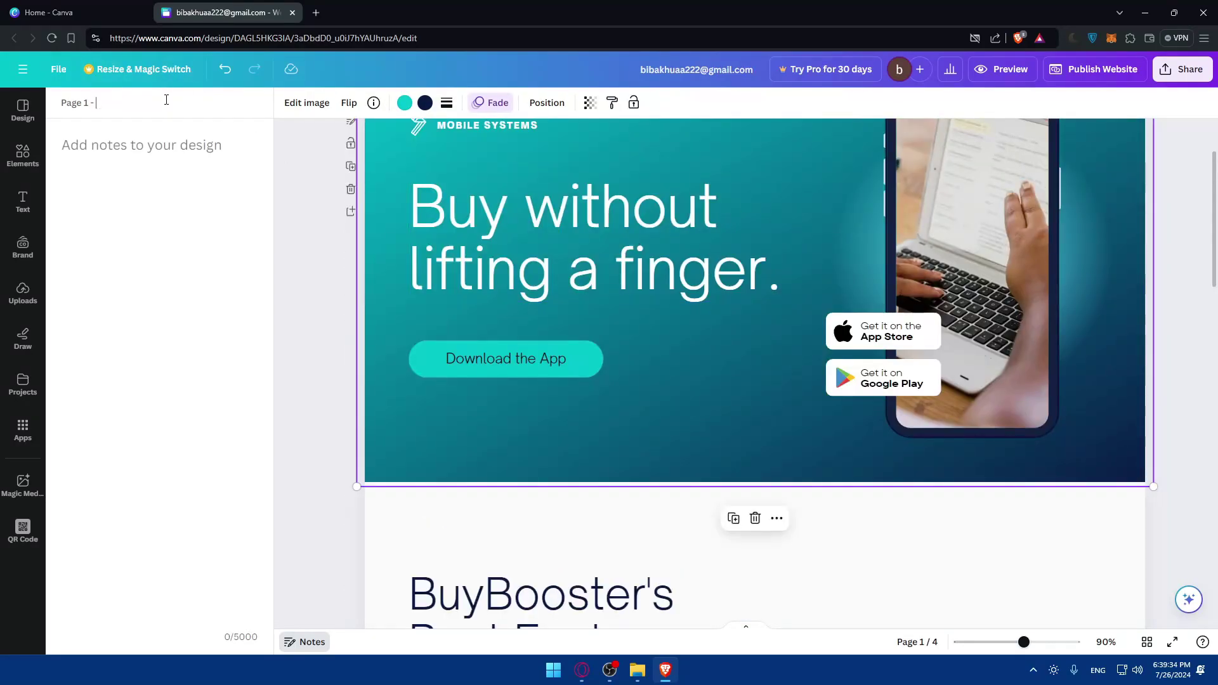
# Erase the Home title from page 2 and preview the website
pyautogui.click(764, 507)
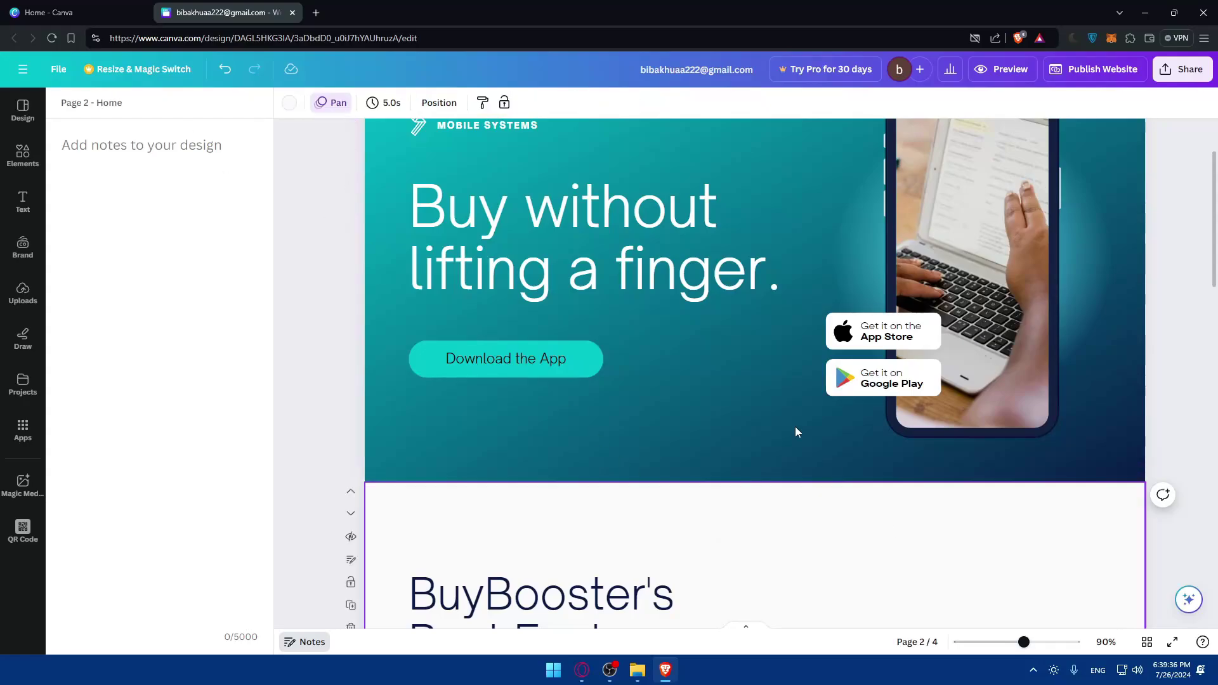
pyautogui.press('BackSpace')
pyautogui.press('BackSpace')
pyautogui.press('BackSpace')
pyautogui.scroll(-10, 850, 482)
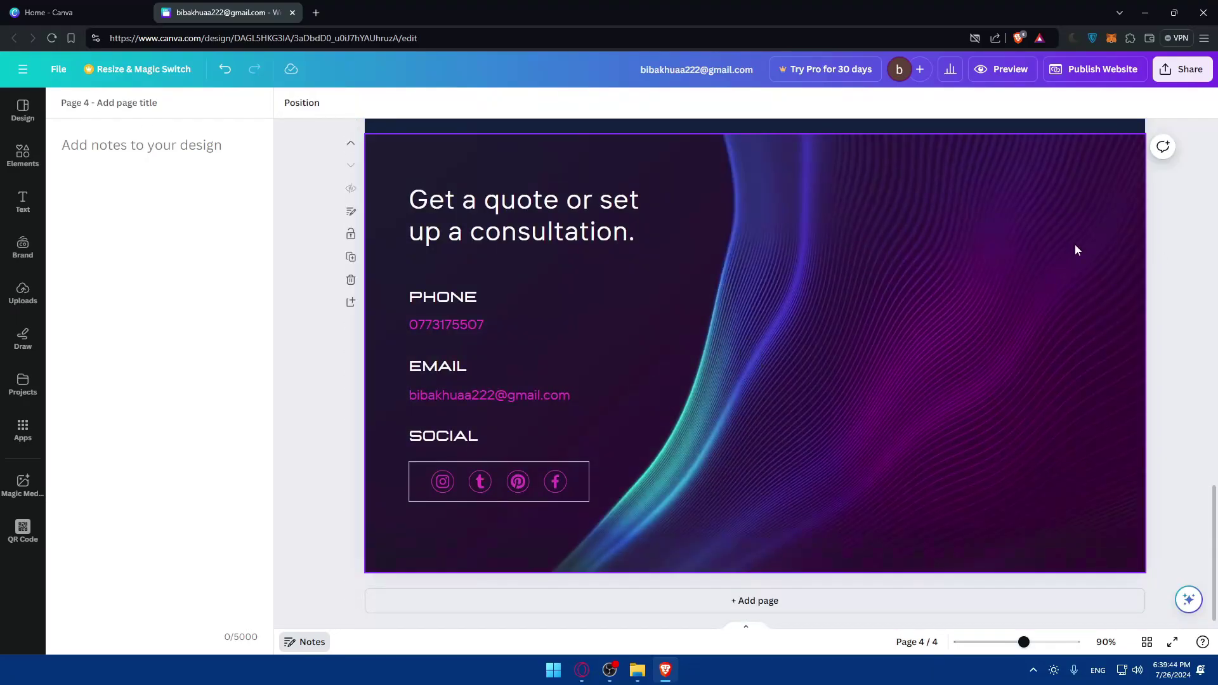
pyautogui.scroll(10, 1121, 241)
pyautogui.click(1002, 69)
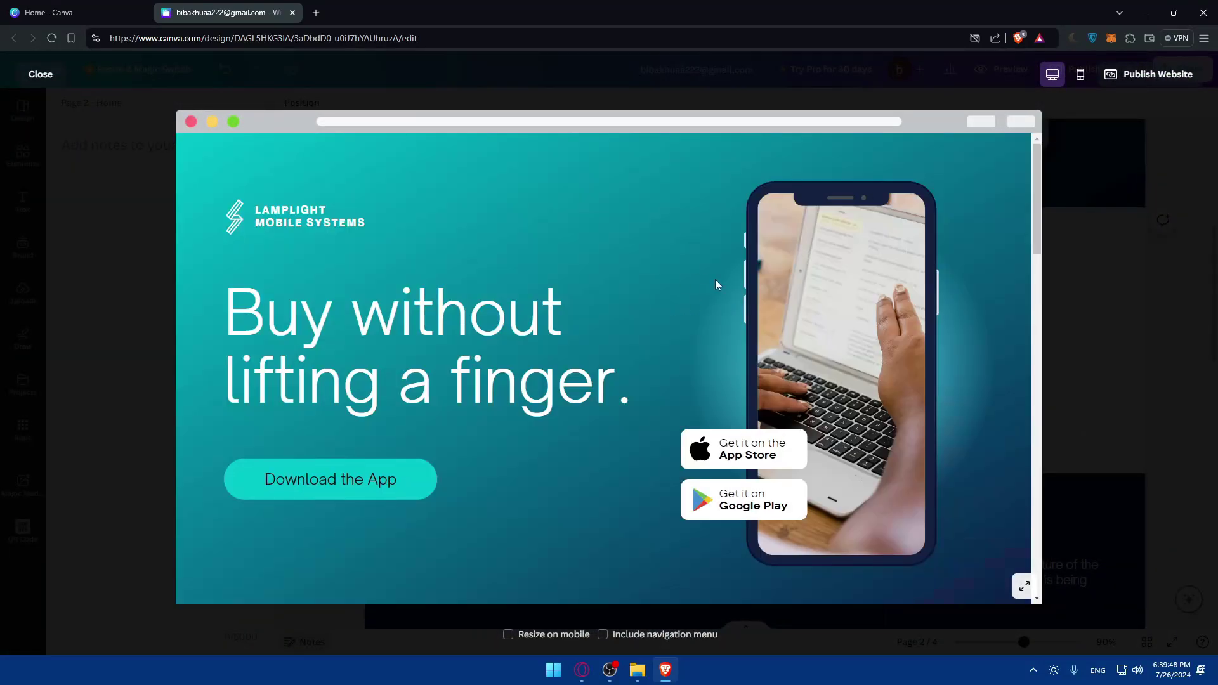
# Scroll the preview, test the Pinterest icon link, then close the preview and reopen Publish Website
pyautogui.scroll(-5, 679, 409)
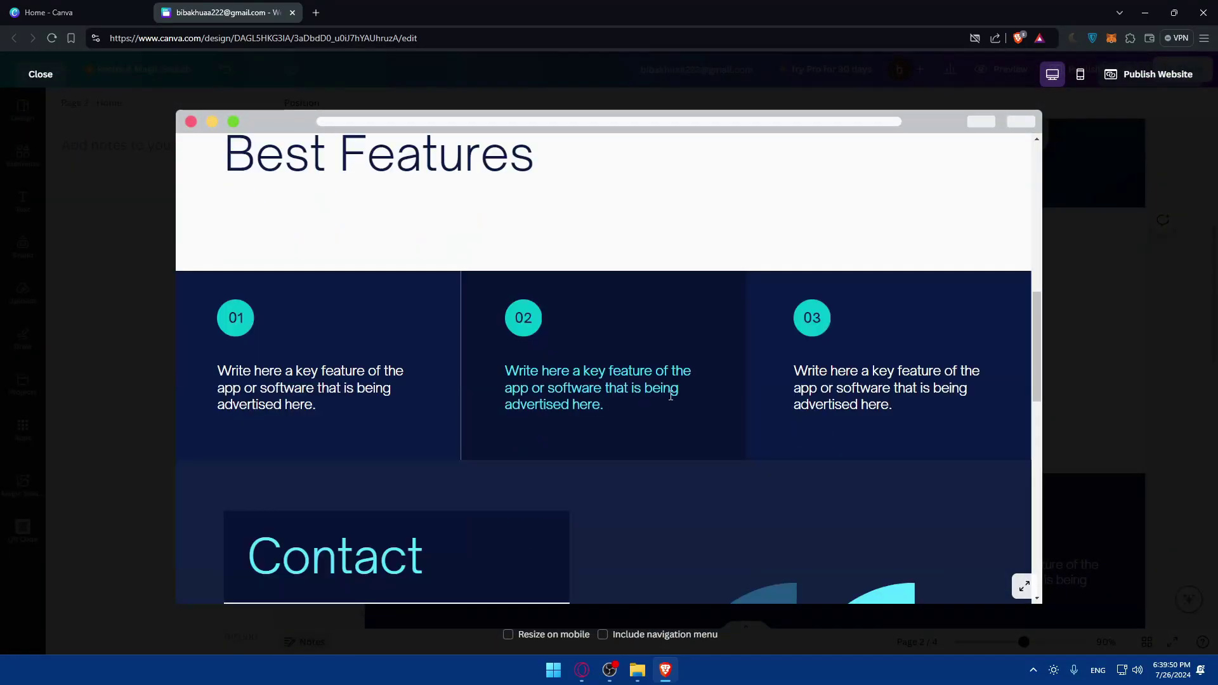
pyautogui.scroll(-5, 426, 320)
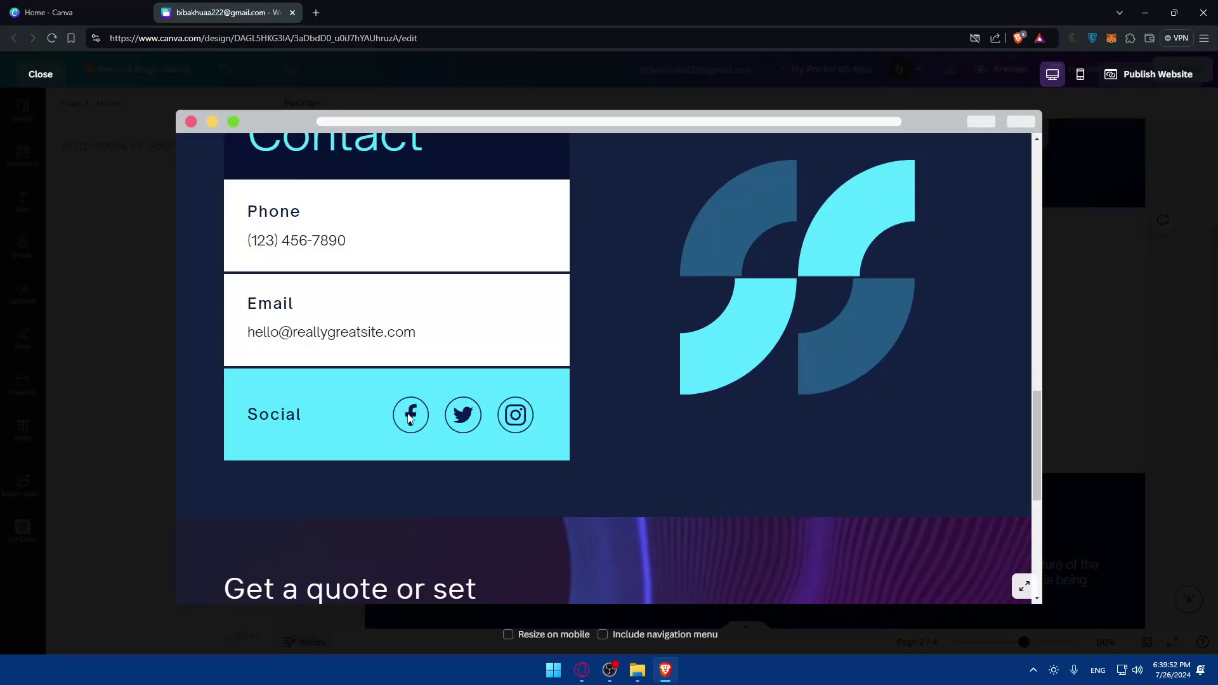
pyautogui.scroll(-4, 329, 359)
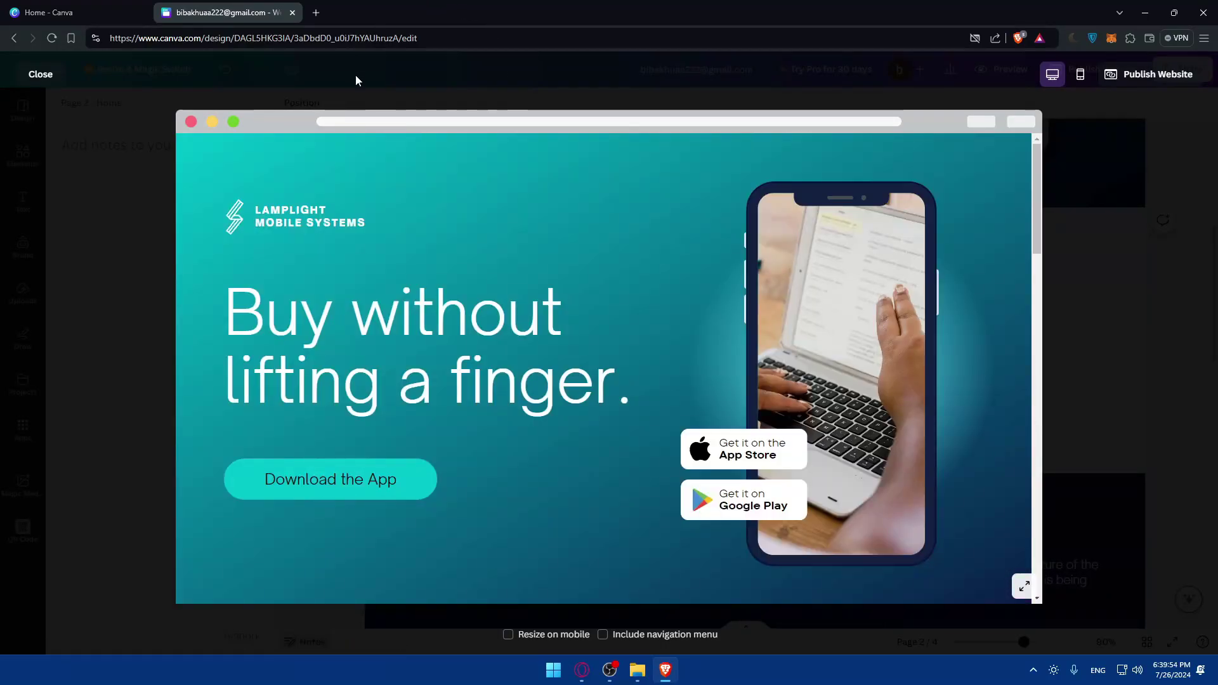
pyautogui.scroll(-3, 637, 273)
pyautogui.scroll(-10, 638, 273)
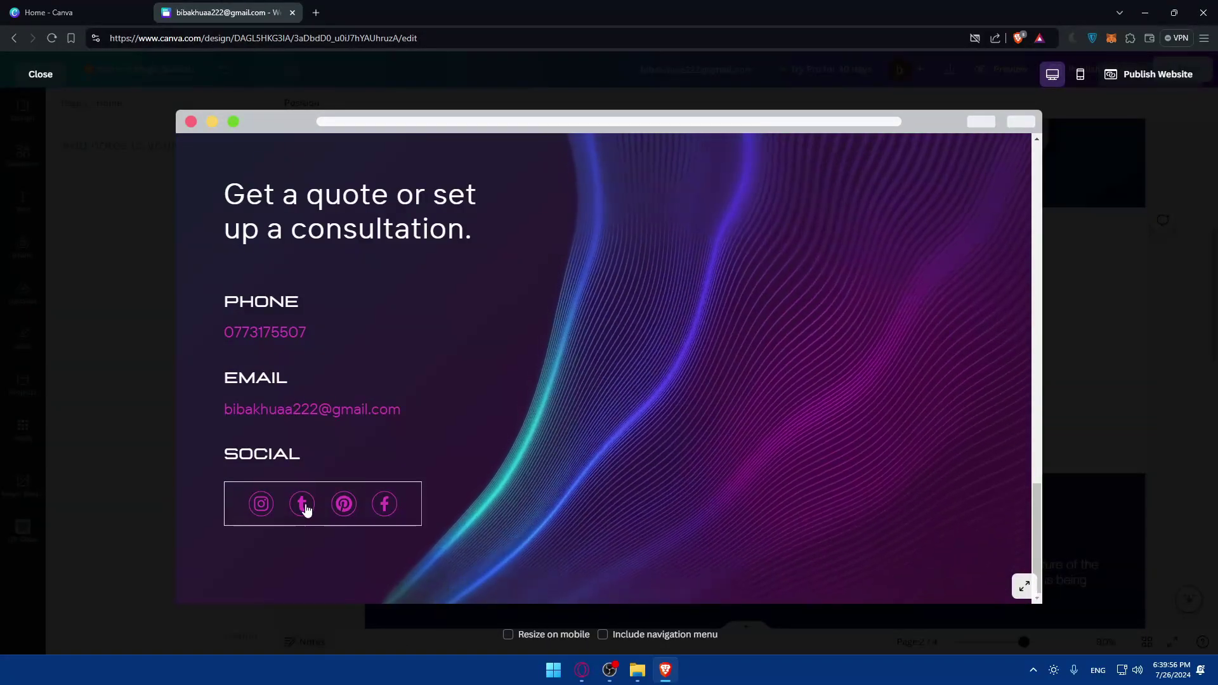
pyautogui.click(343, 504)
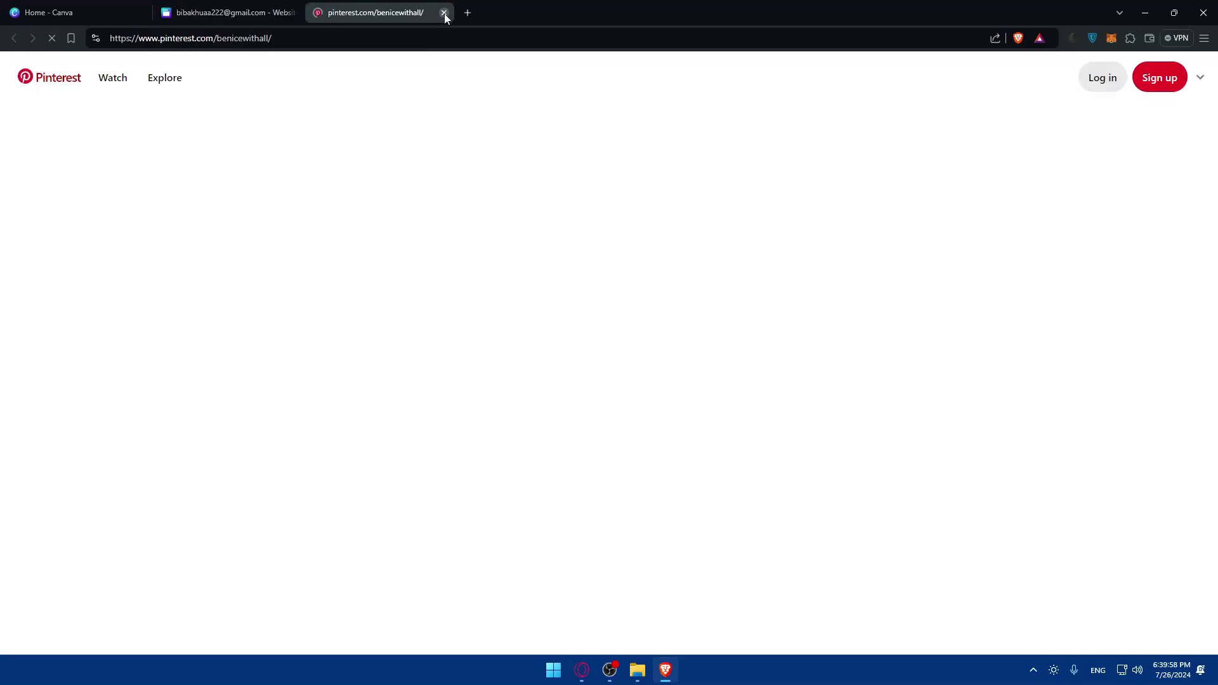
pyautogui.click(444, 12)
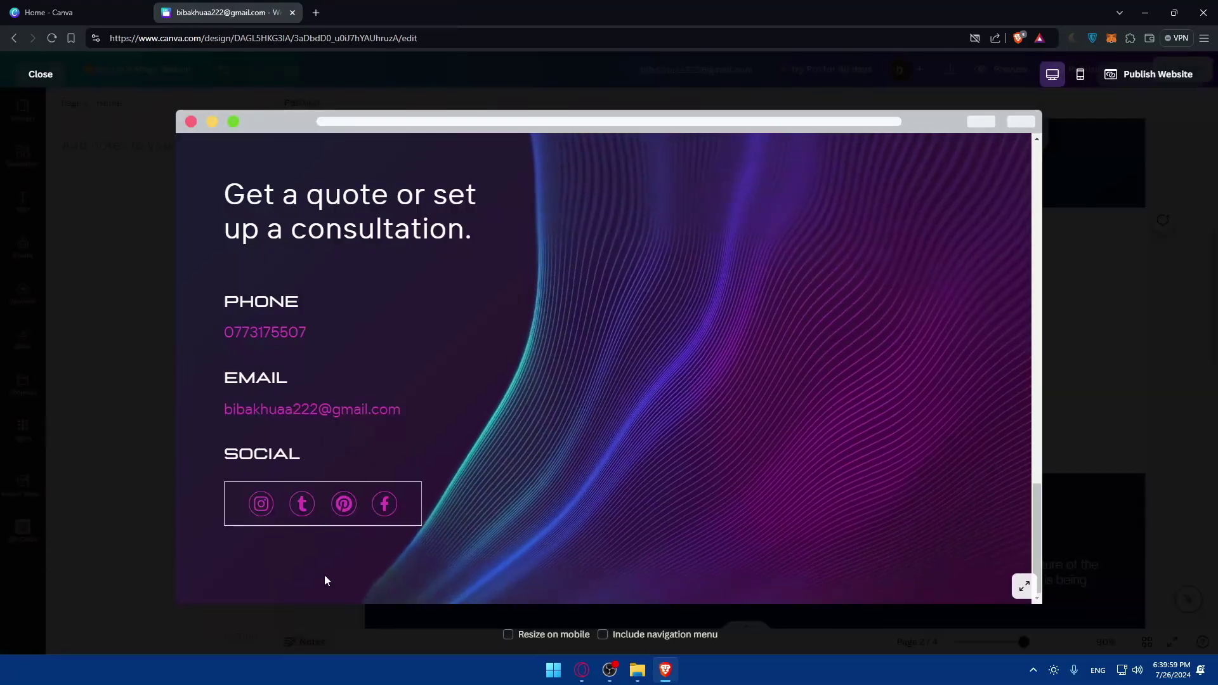
pyautogui.click(1109, 137)
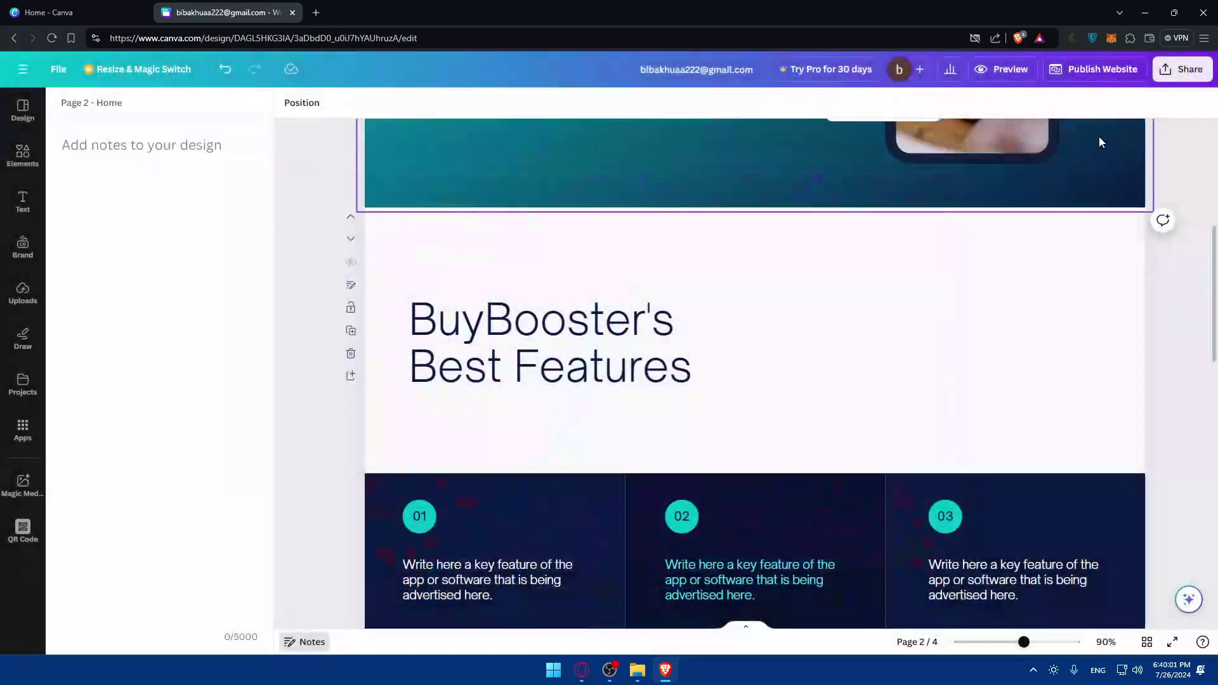
pyautogui.click(1100, 75)
# Turn on the navigation menu, republish, view the live site, then dismiss the live message
pyautogui.click(967, 311)
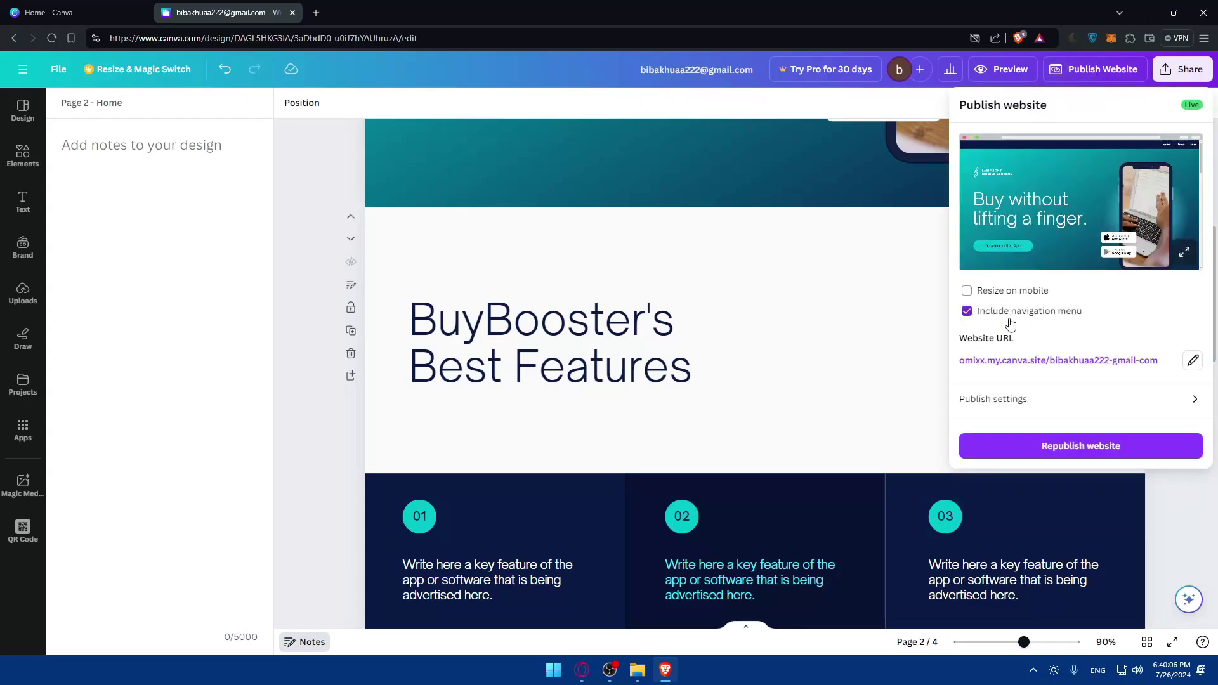
pyautogui.click(1056, 448)
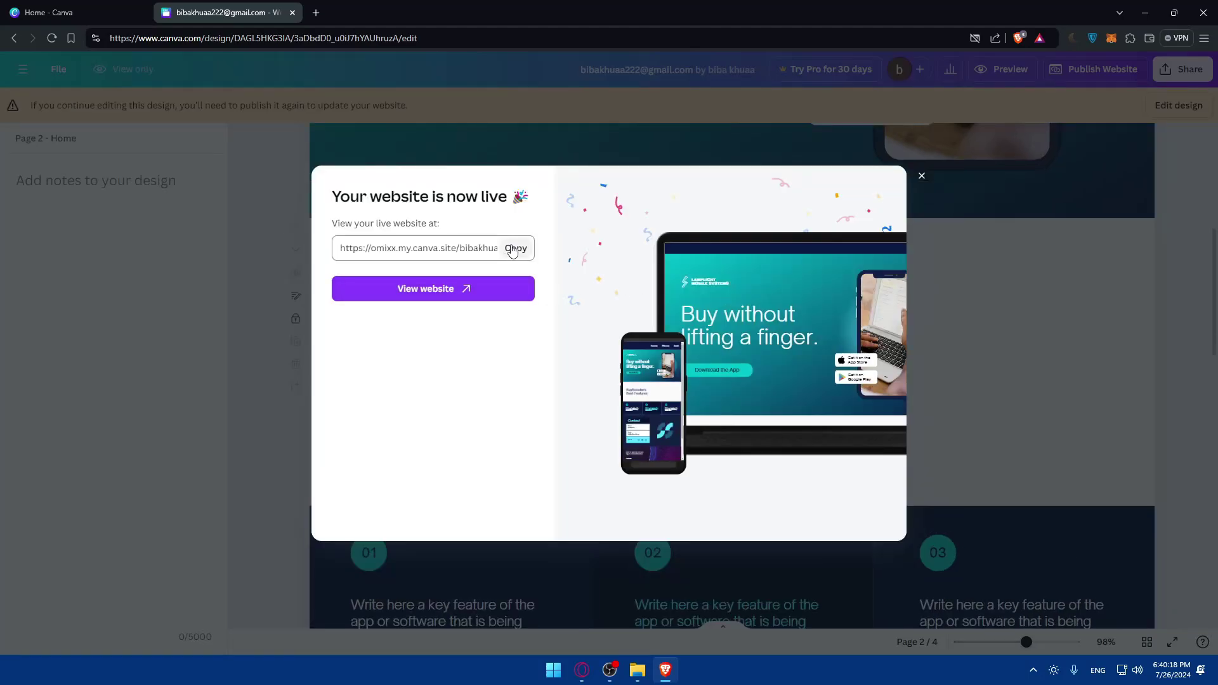
pyautogui.click(492, 288)
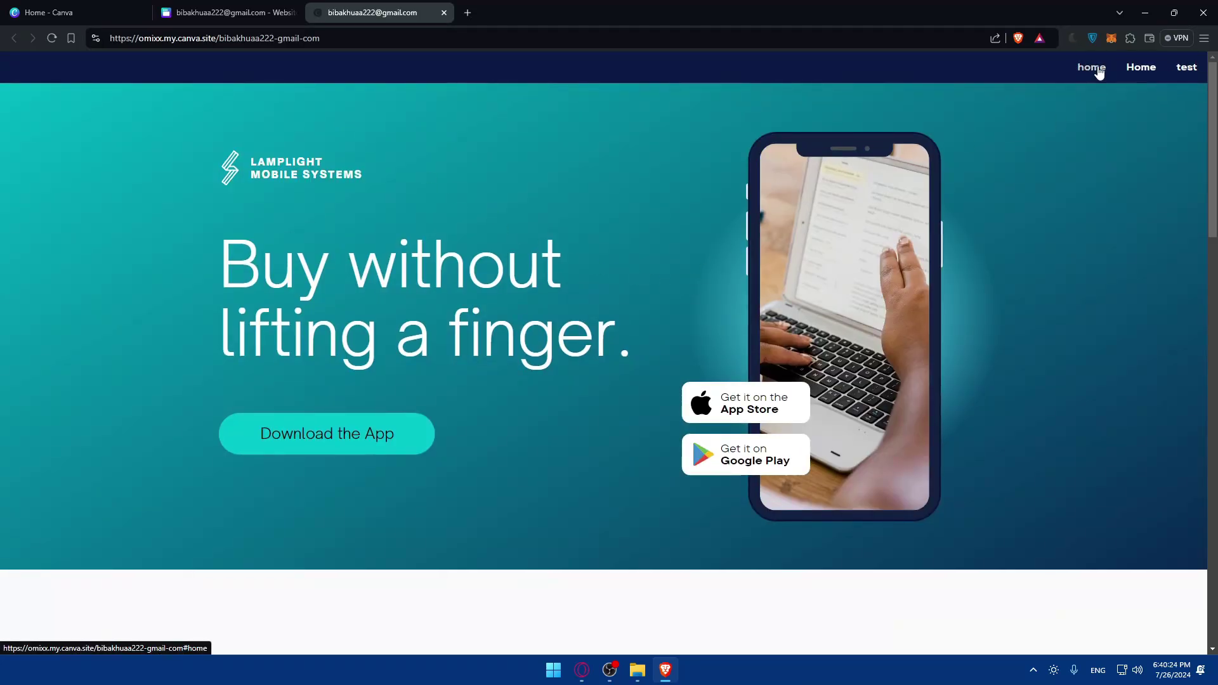
pyautogui.click(245, 5)
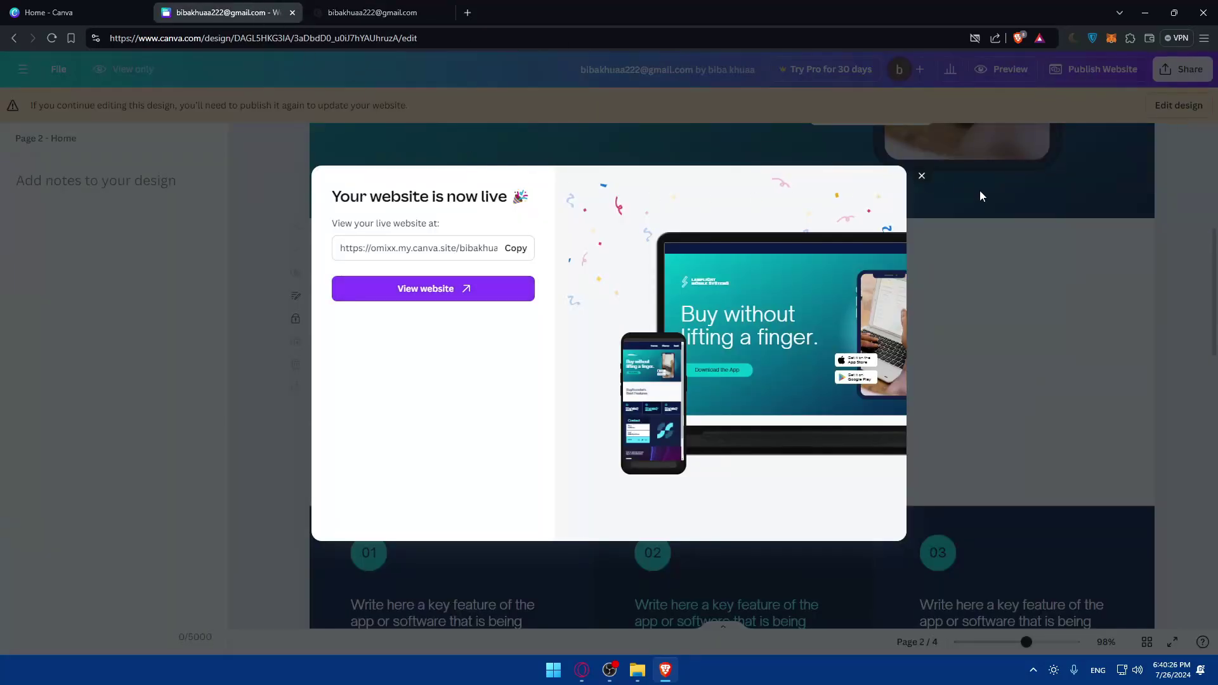
pyautogui.click(924, 179)
pyautogui.scroll(5, 730, 253)
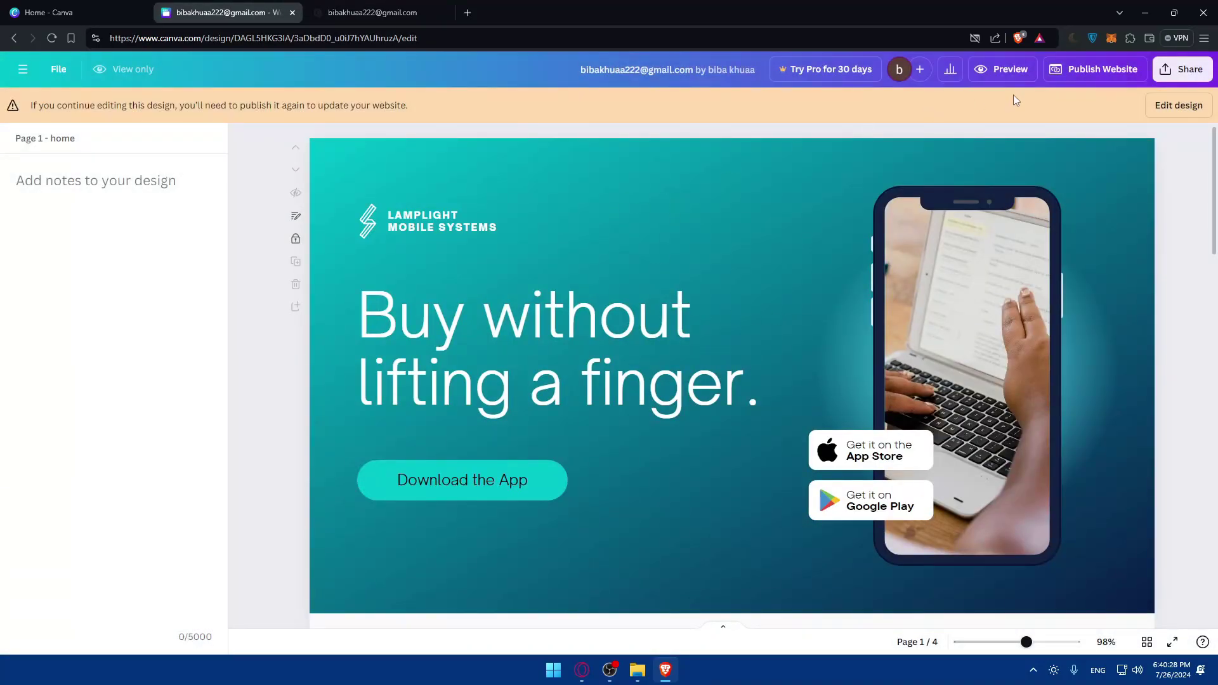
# Switch back to Edit design and title page 2 'test'
pyautogui.click(1178, 104)
pyautogui.click(723, 220)
pyautogui.scroll(-3, 720, 253)
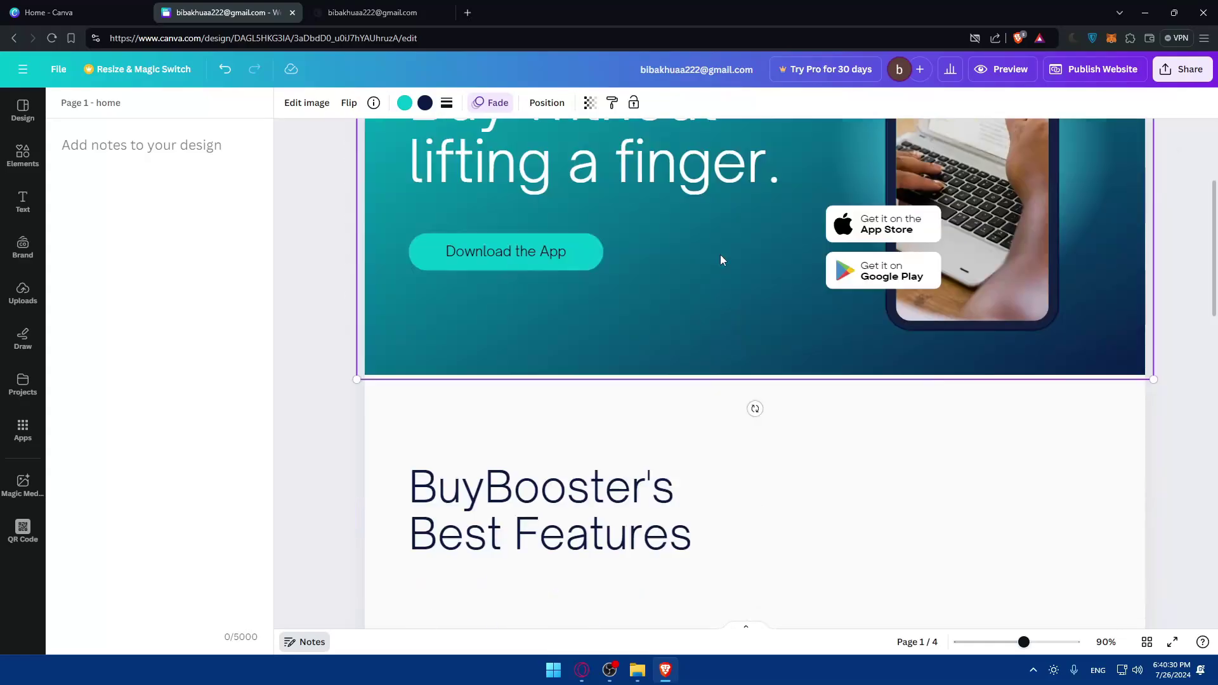
pyautogui.scroll(-2, 720, 260)
pyautogui.click(801, 375)
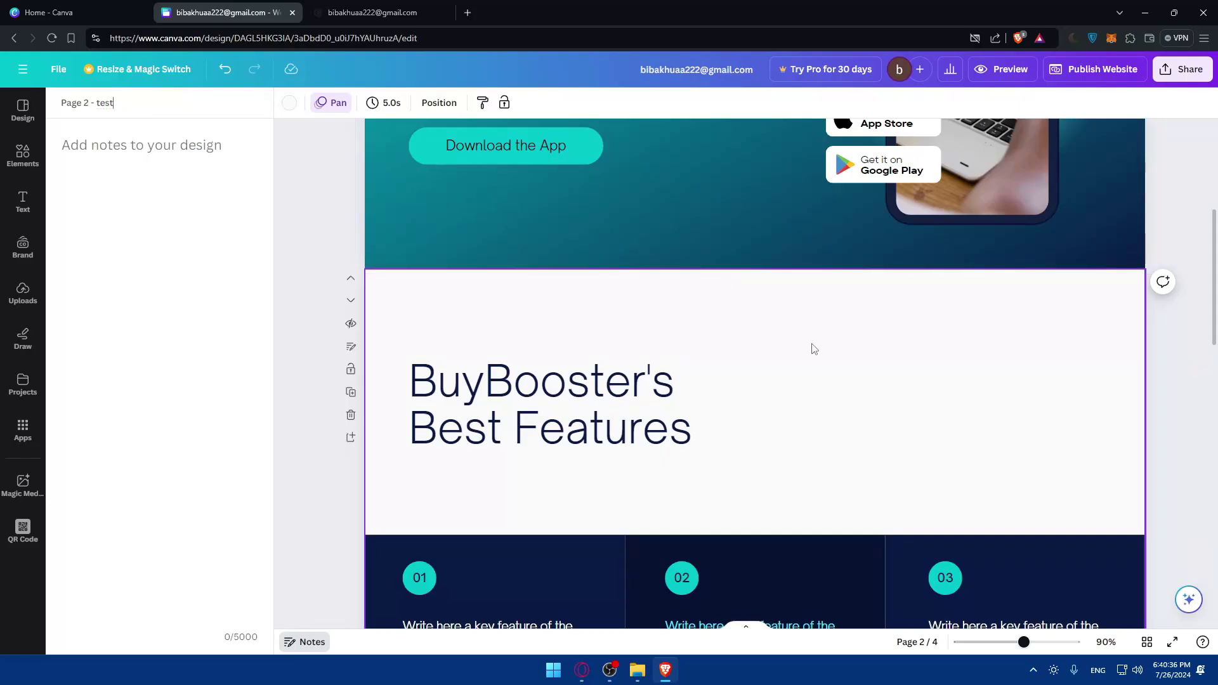
pyautogui.click(748, 231)
pyautogui.click(857, 373)
# Title page 3 'socials' and page 4 'contact', fixing a mistyped letter
pyautogui.scroll(-5, 764, 360)
pyautogui.click(599, 357)
pyautogui.click(697, 428)
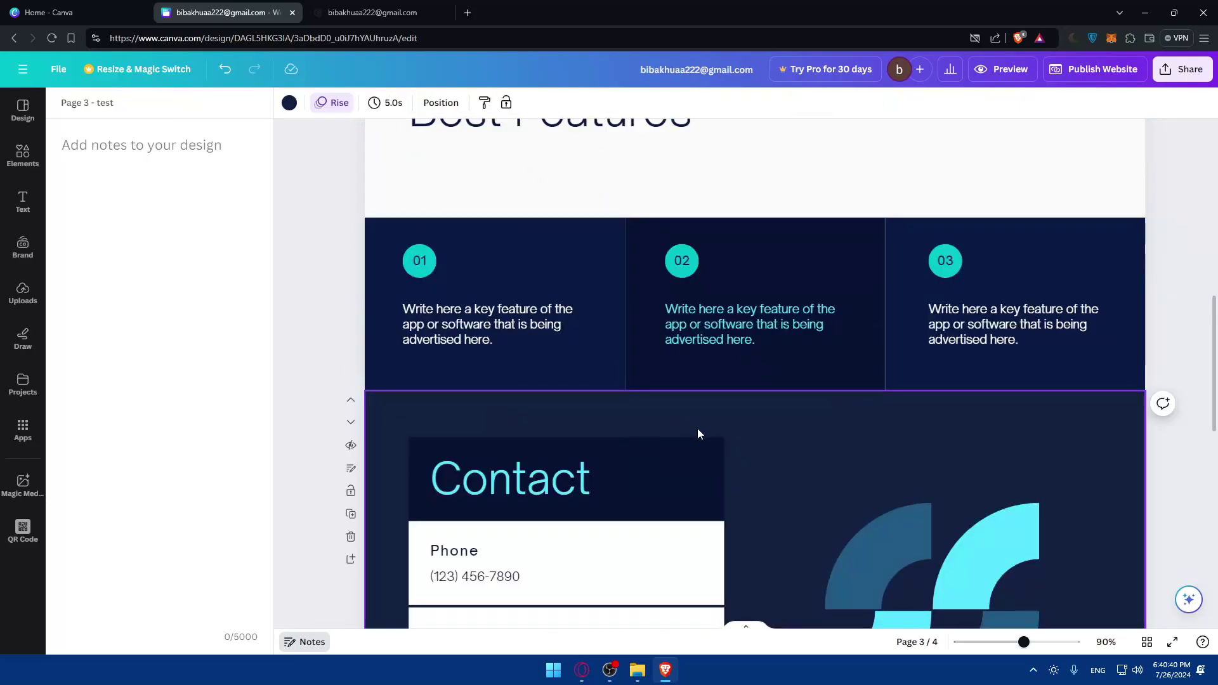
pyautogui.scroll(-2, 698, 428)
pyautogui.scroll(-4, 729, 382)
pyautogui.scroll(2, 731, 382)
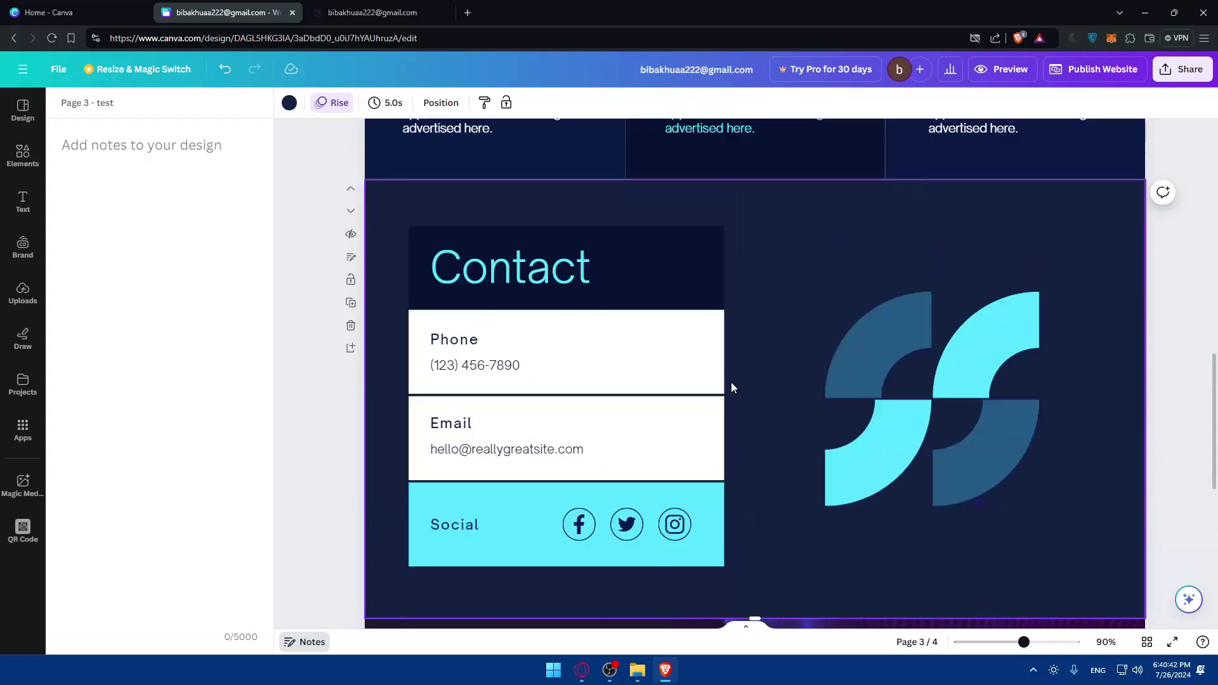
pyautogui.click(125, 107)
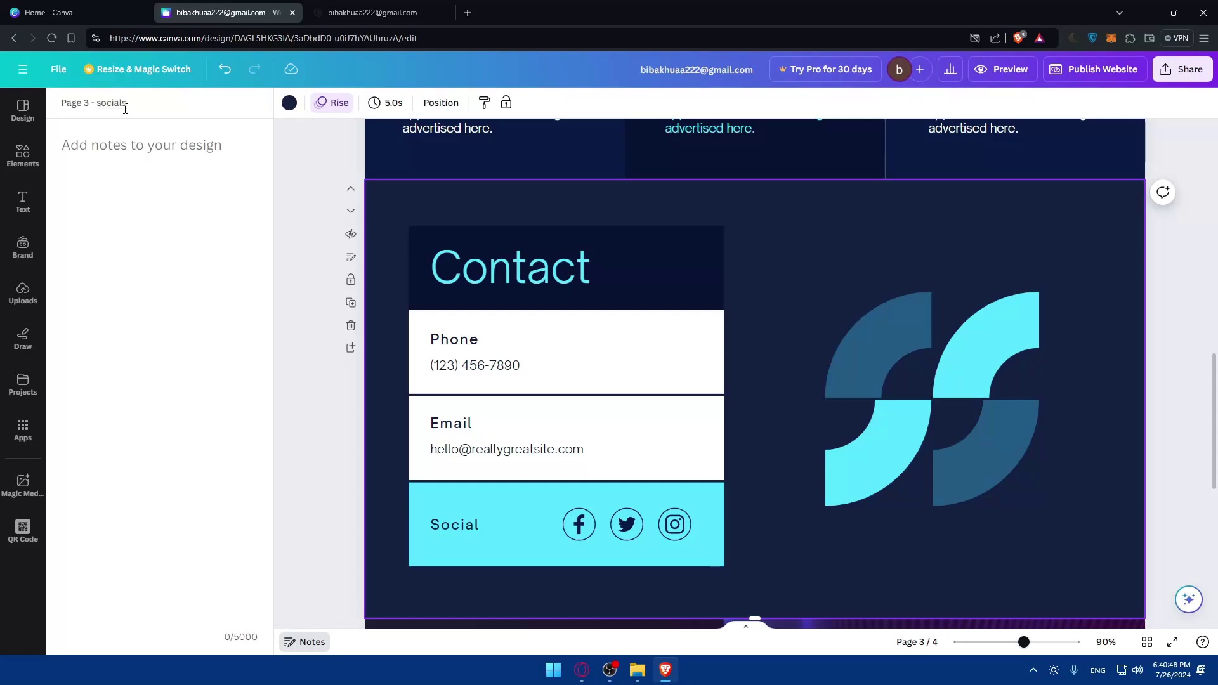
pyautogui.scroll(-5, 402, 345)
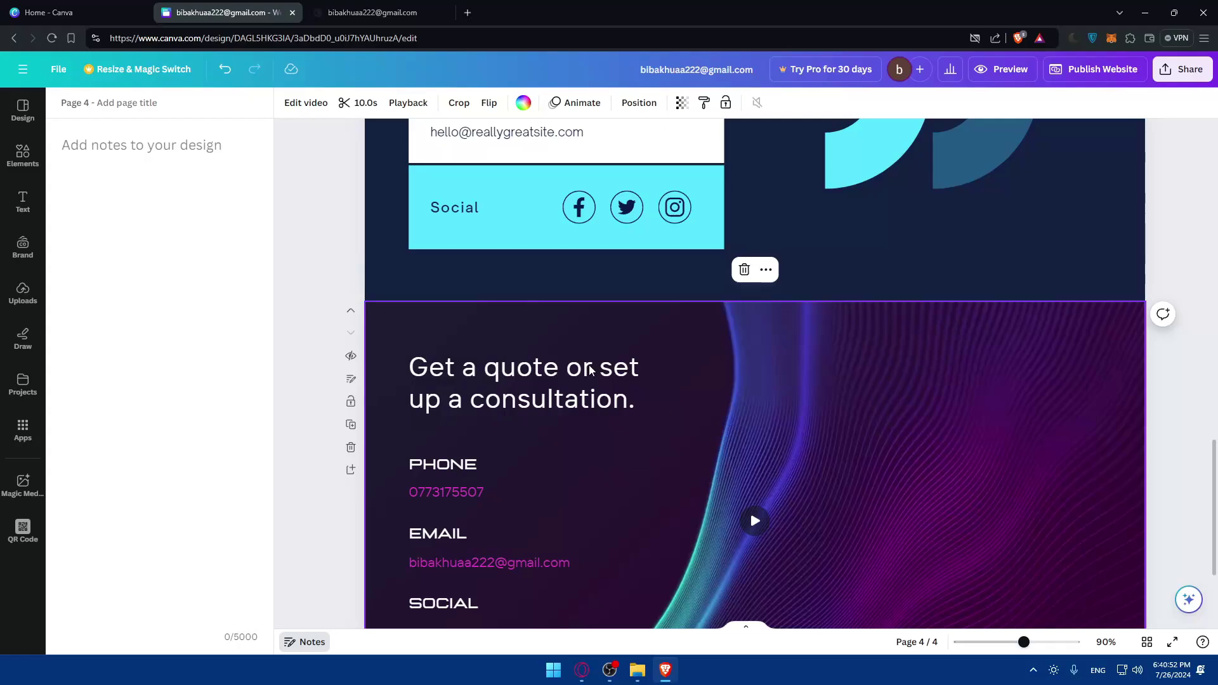
pyautogui.click(170, 114)
pyautogui.press('BackSpace')
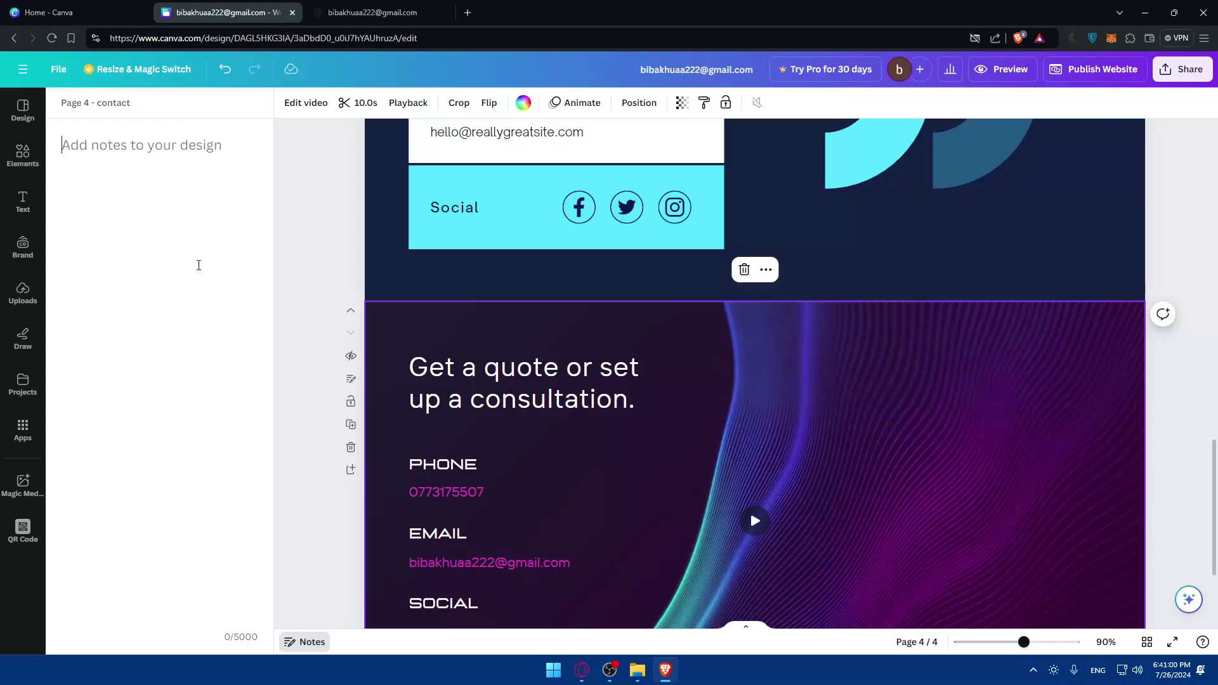
# Scroll back through the pages and open the Publish Website panel
pyautogui.scroll(-2, 807, 454)
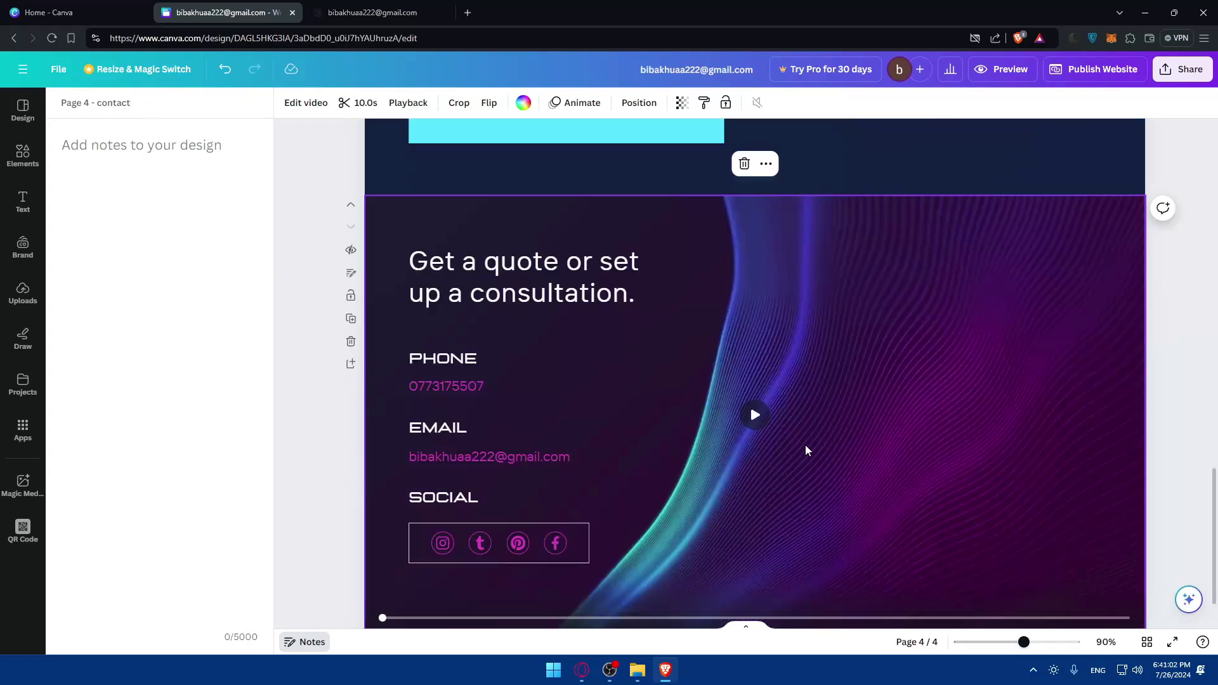
pyautogui.scroll(10, 806, 455)
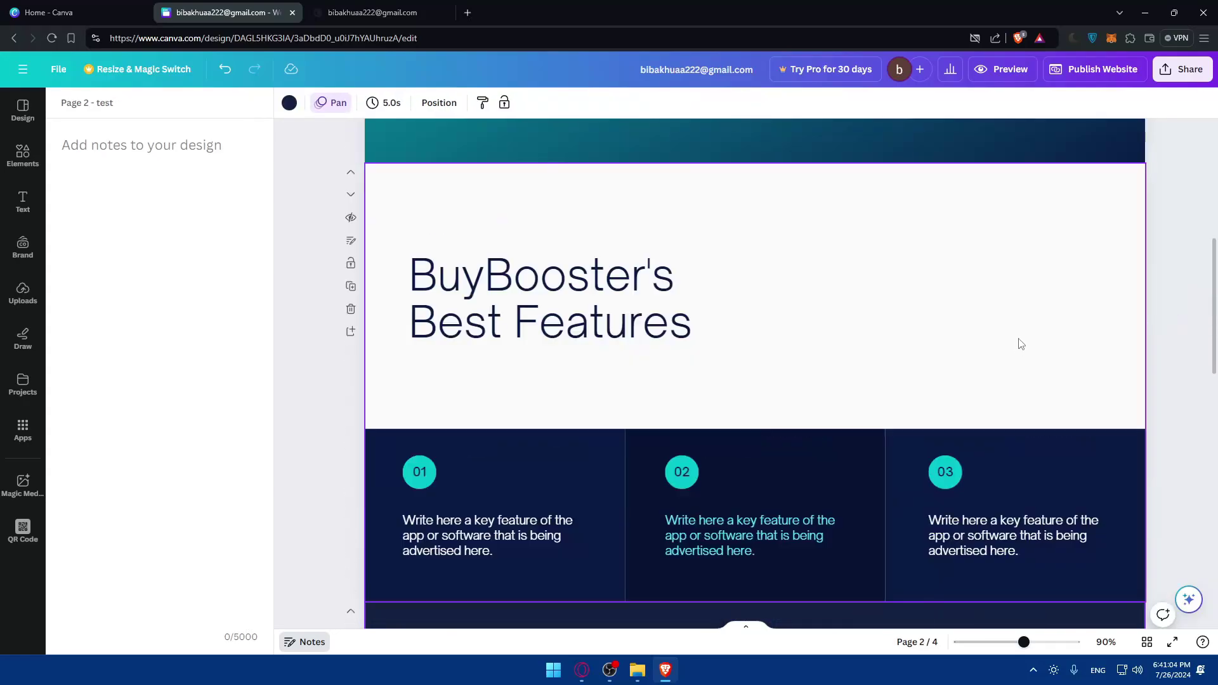
pyautogui.scroll(7, 1031, 317)
pyautogui.click(1089, 300)
pyautogui.scroll(-14, 1072, 317)
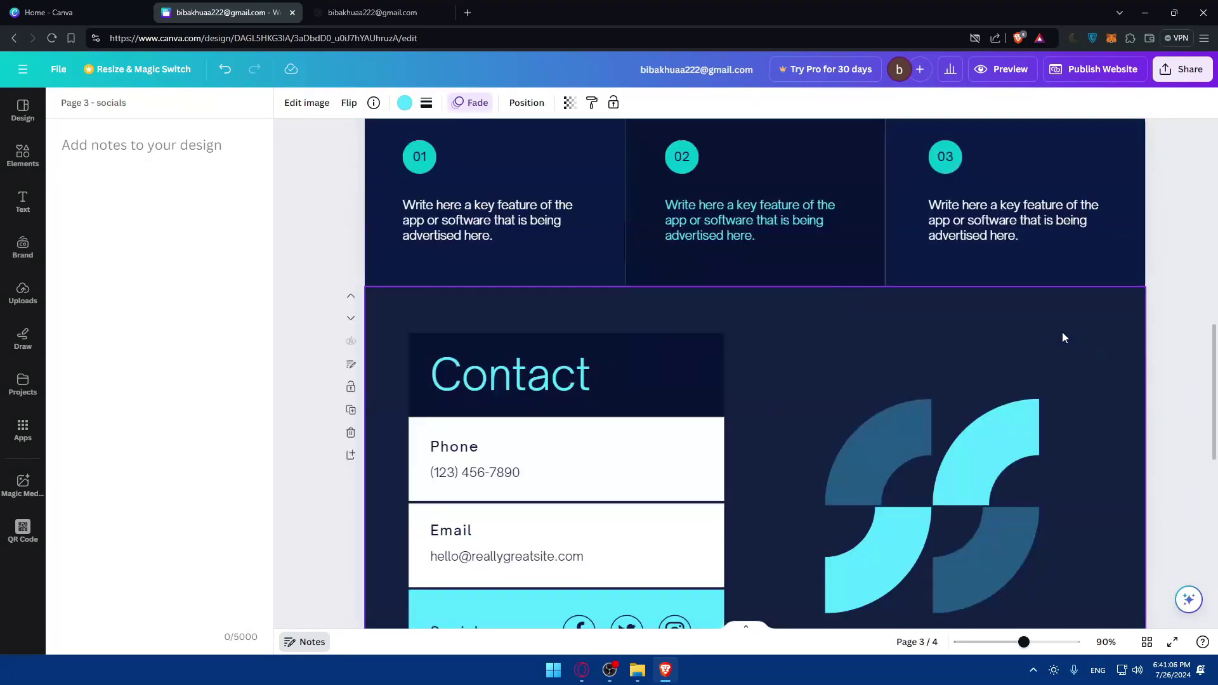
pyautogui.scroll(-15, 1063, 346)
pyautogui.click(1093, 69)
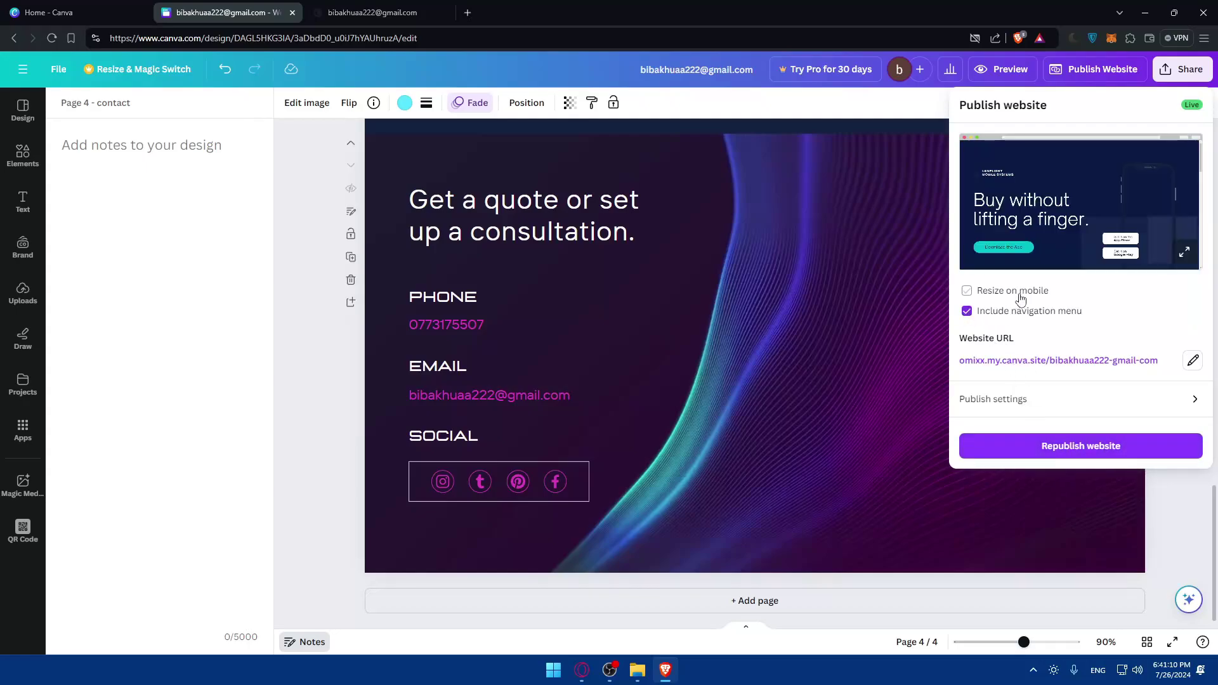
# Republish the site and open the live version, closing a duplicate tab
pyautogui.click(1066, 446)
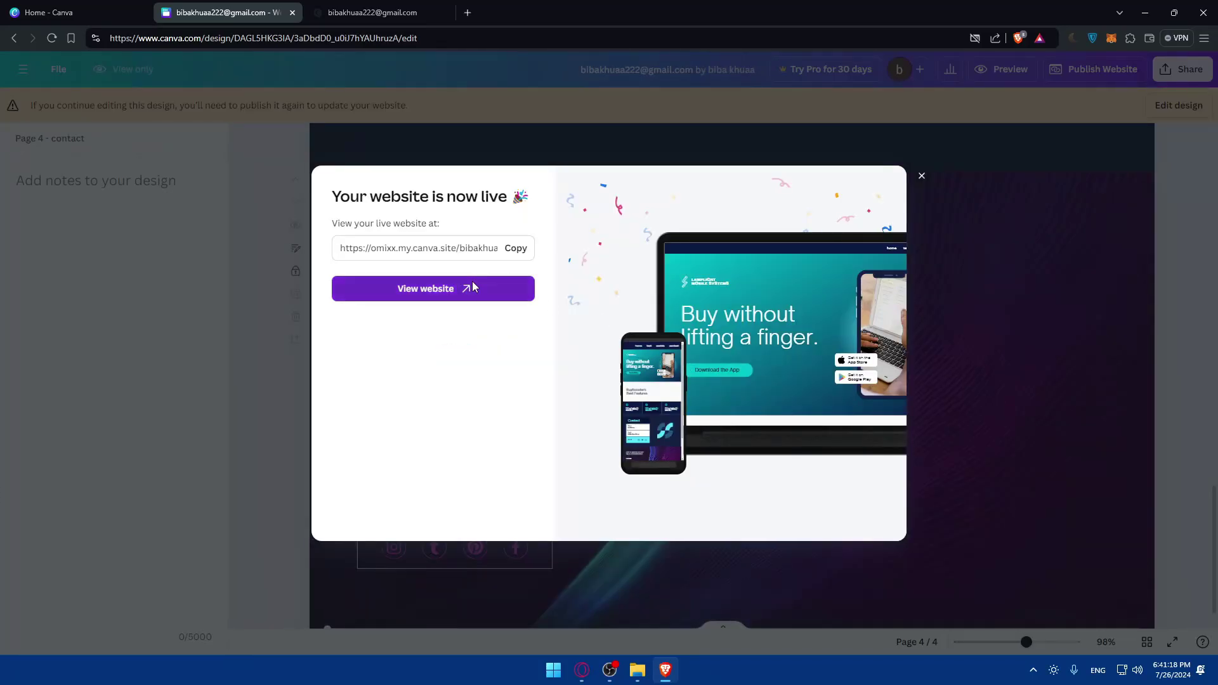
pyautogui.click(472, 283)
pyautogui.click(472, 9)
pyautogui.click(594, 12)
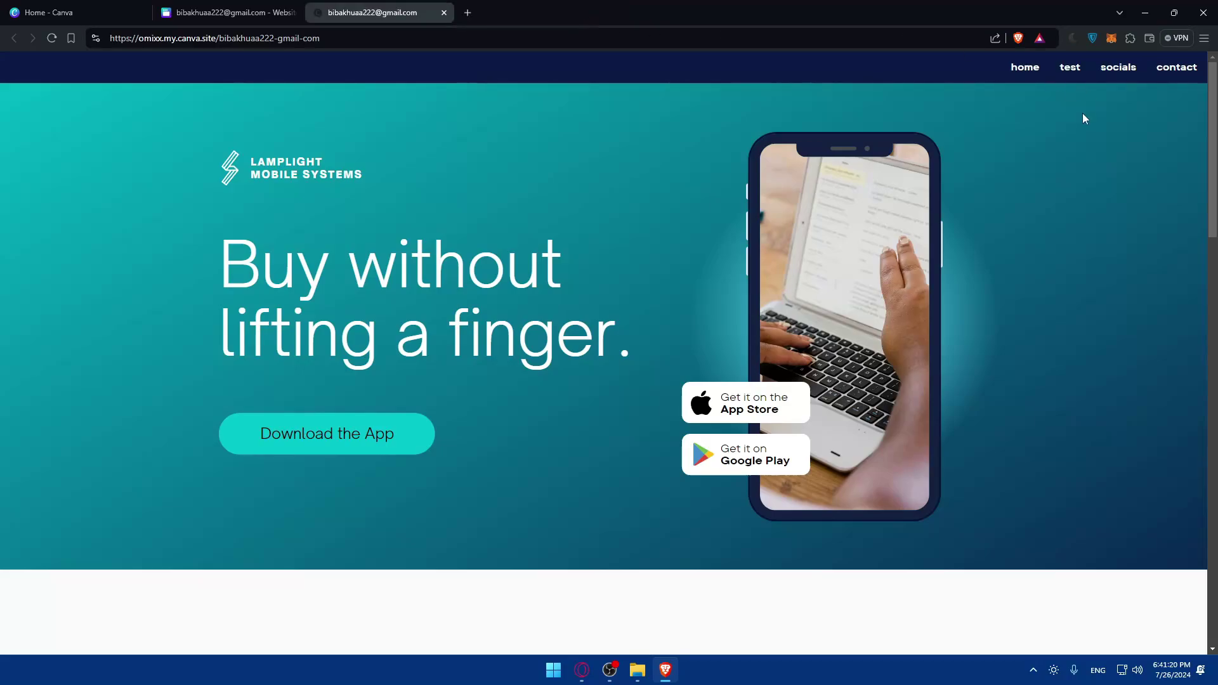
# Try the test, socials and contact nav links, then close the site tab and live message
pyautogui.click(1070, 68)
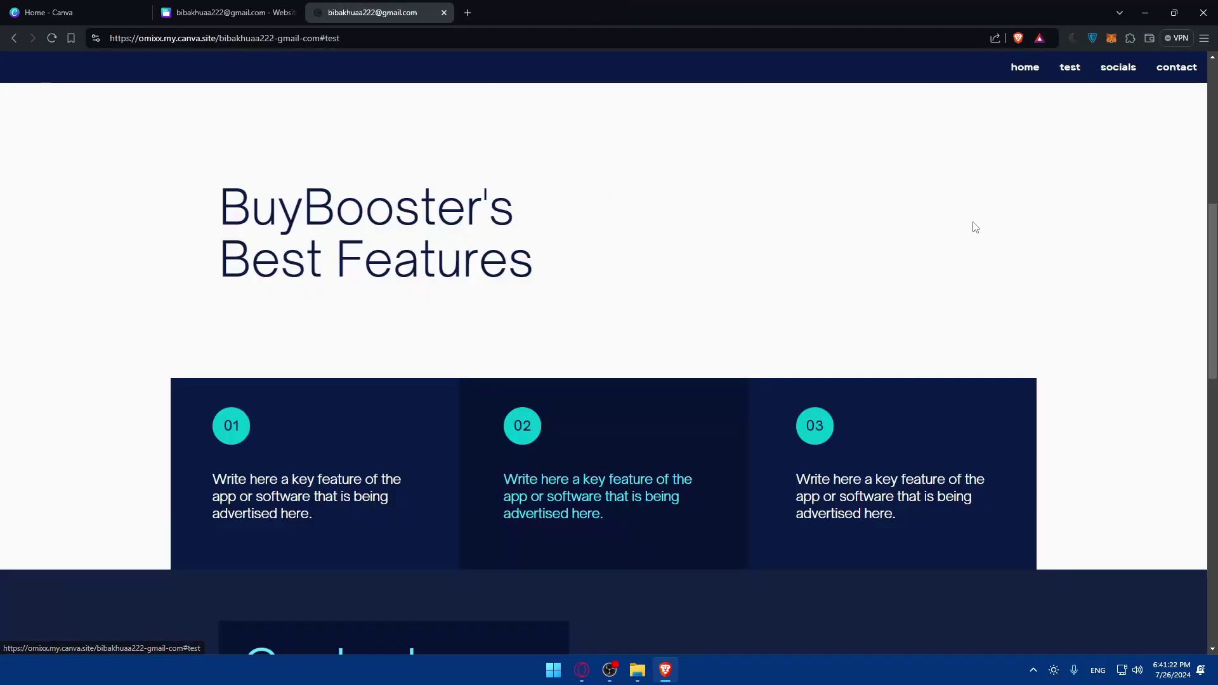
pyautogui.click(1118, 67)
pyautogui.click(1171, 67)
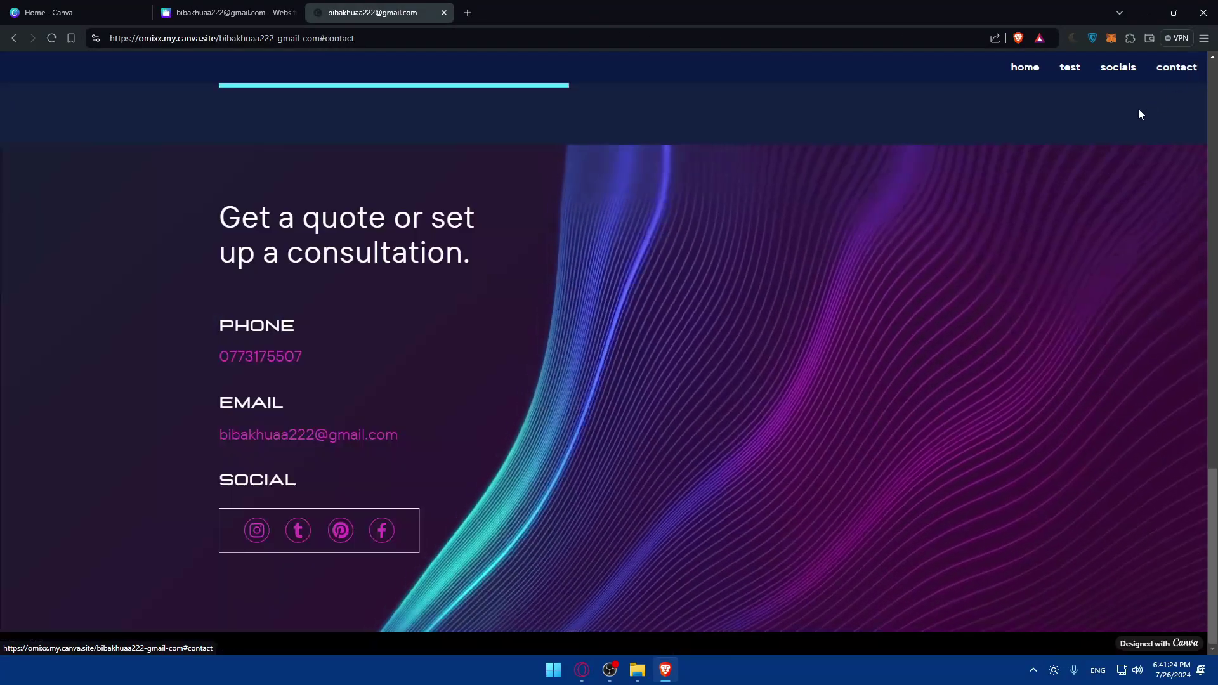
pyautogui.click(444, 13)
pyautogui.click(917, 176)
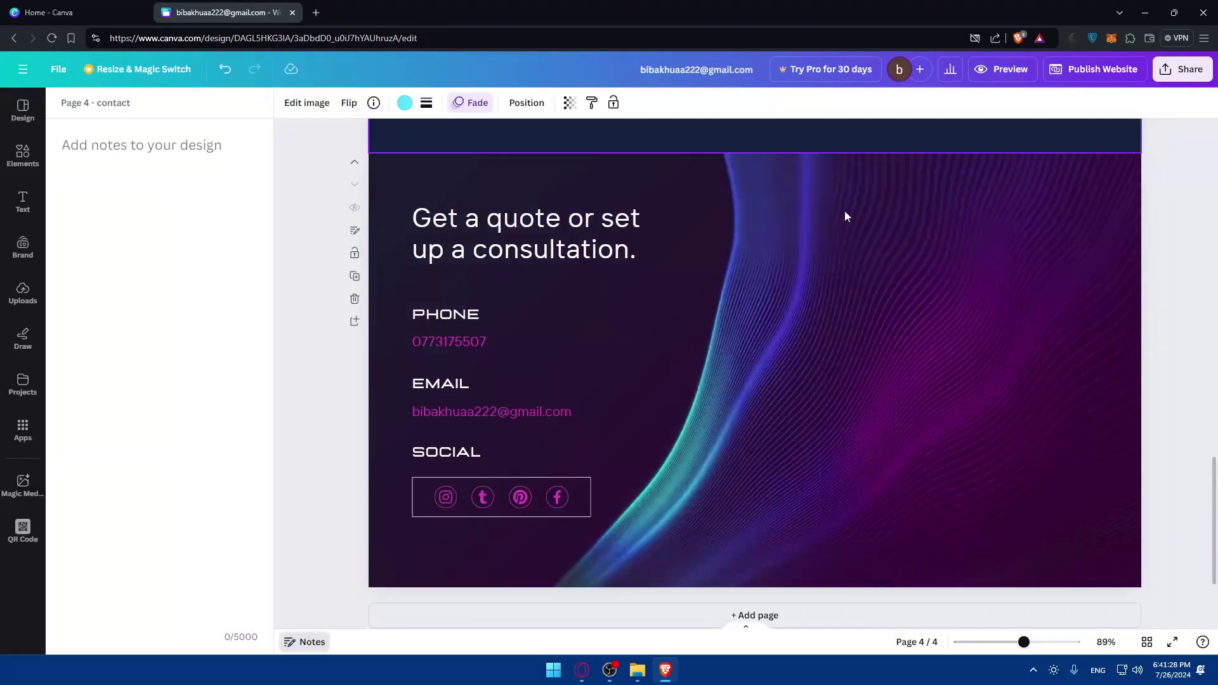
# Add a blank page 5 after the contact page and title it 'Hello'
pyautogui.click(171, 162)
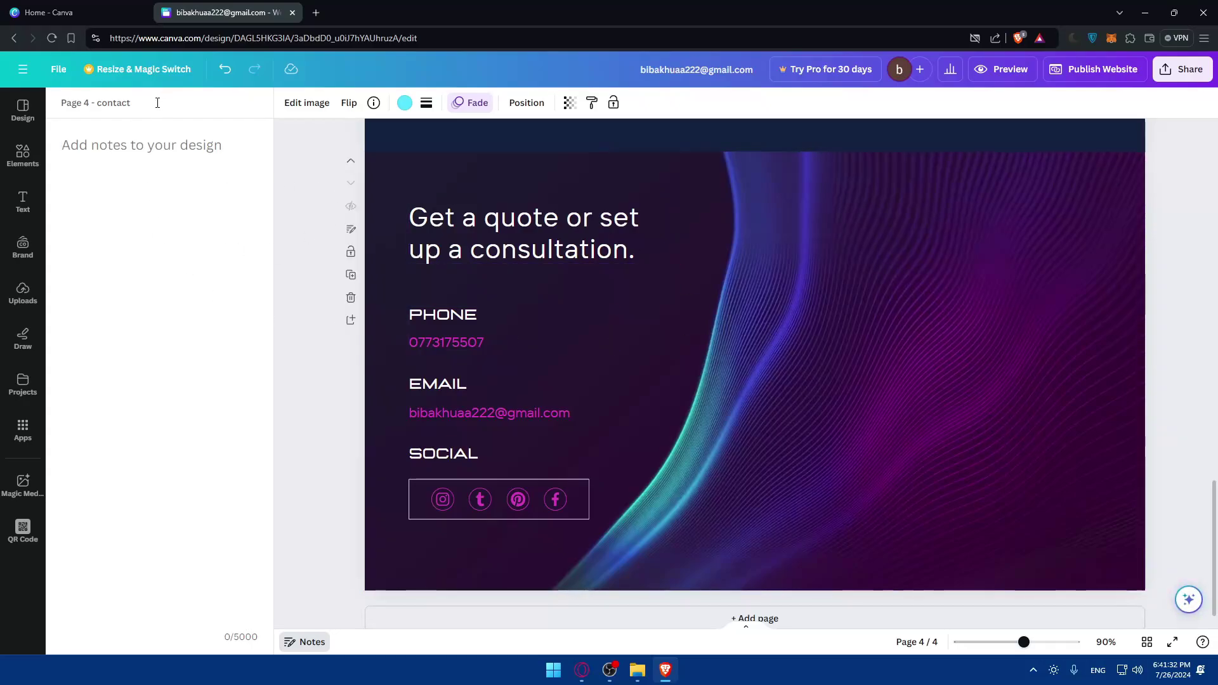
pyautogui.scroll(15, 712, 375)
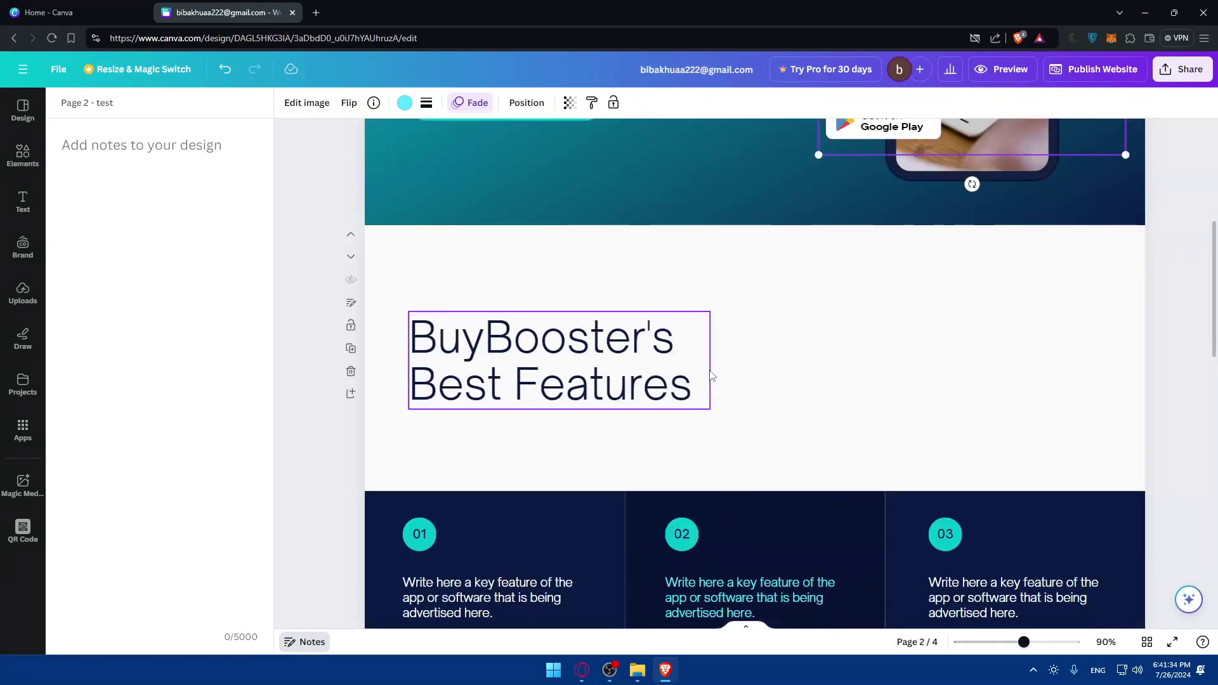
pyautogui.scroll(5, 711, 376)
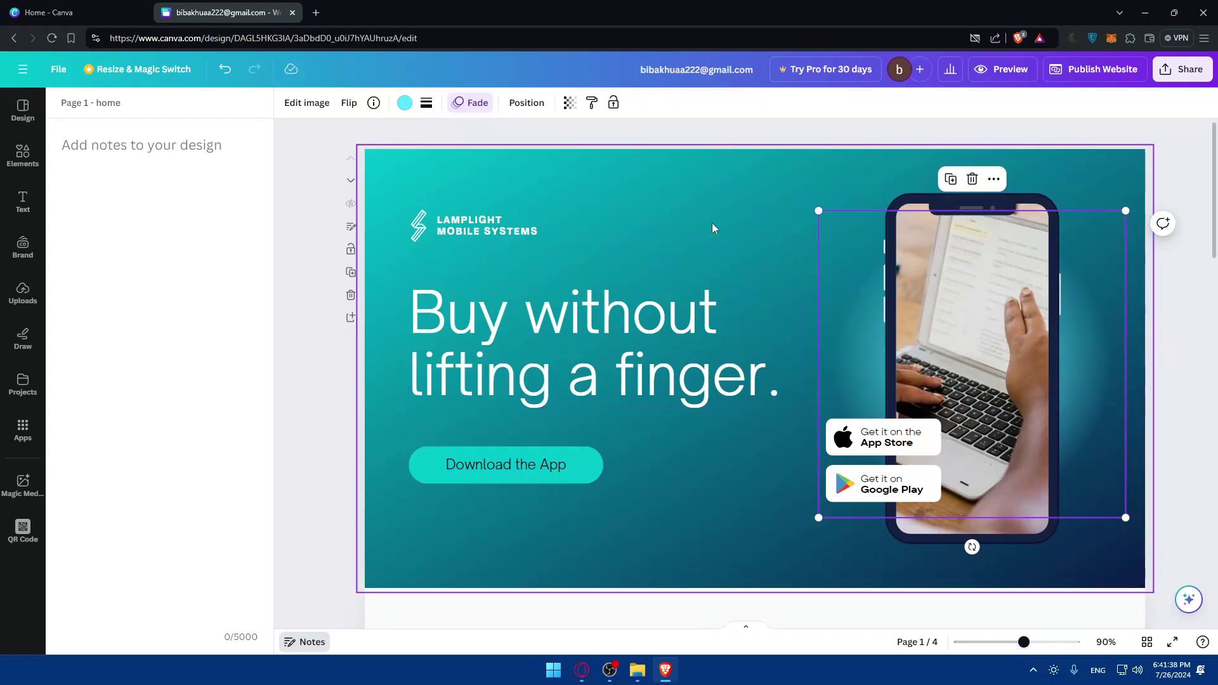
pyautogui.click(725, 212)
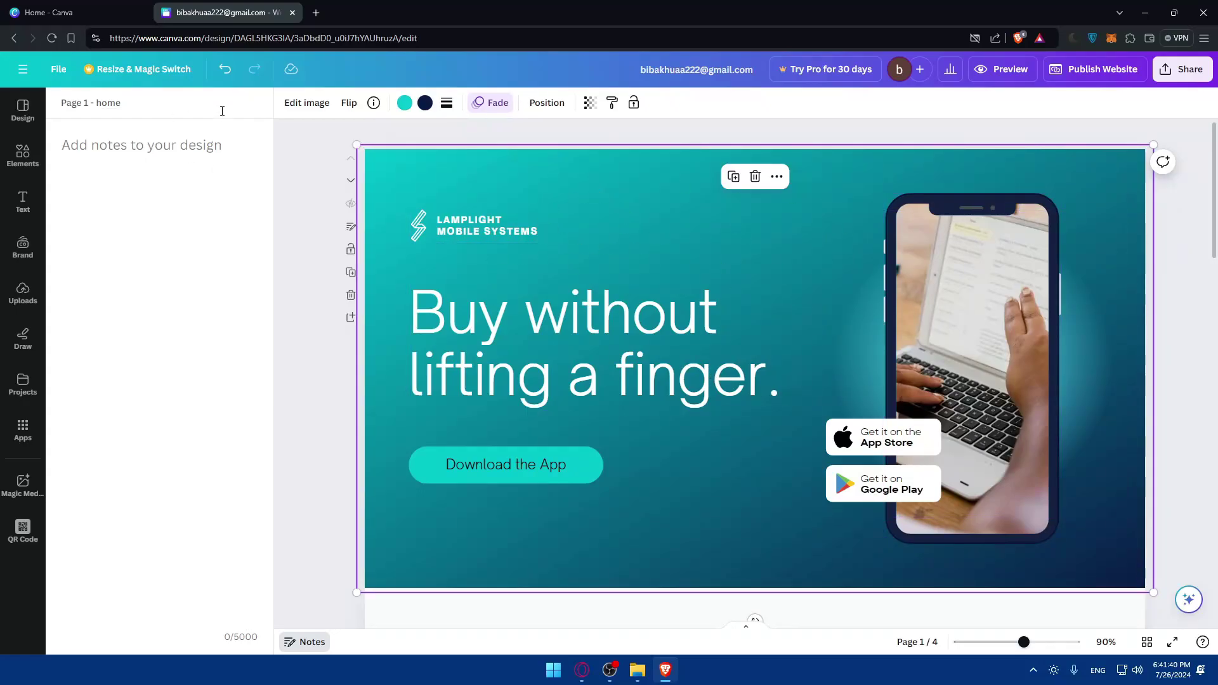
pyautogui.scroll(-15, 615, 227)
pyautogui.click(779, 607)
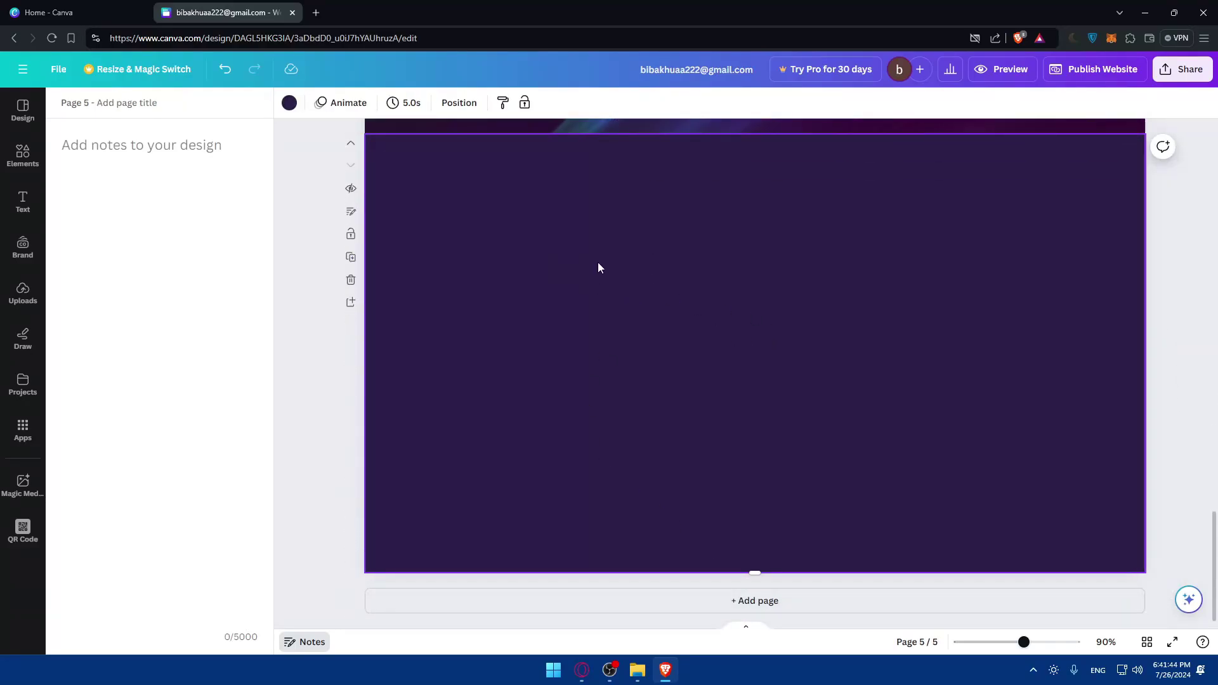
pyautogui.scroll(5, 661, 271)
pyautogui.scroll(-2, 656, 279)
pyautogui.scroll(3, 571, 292)
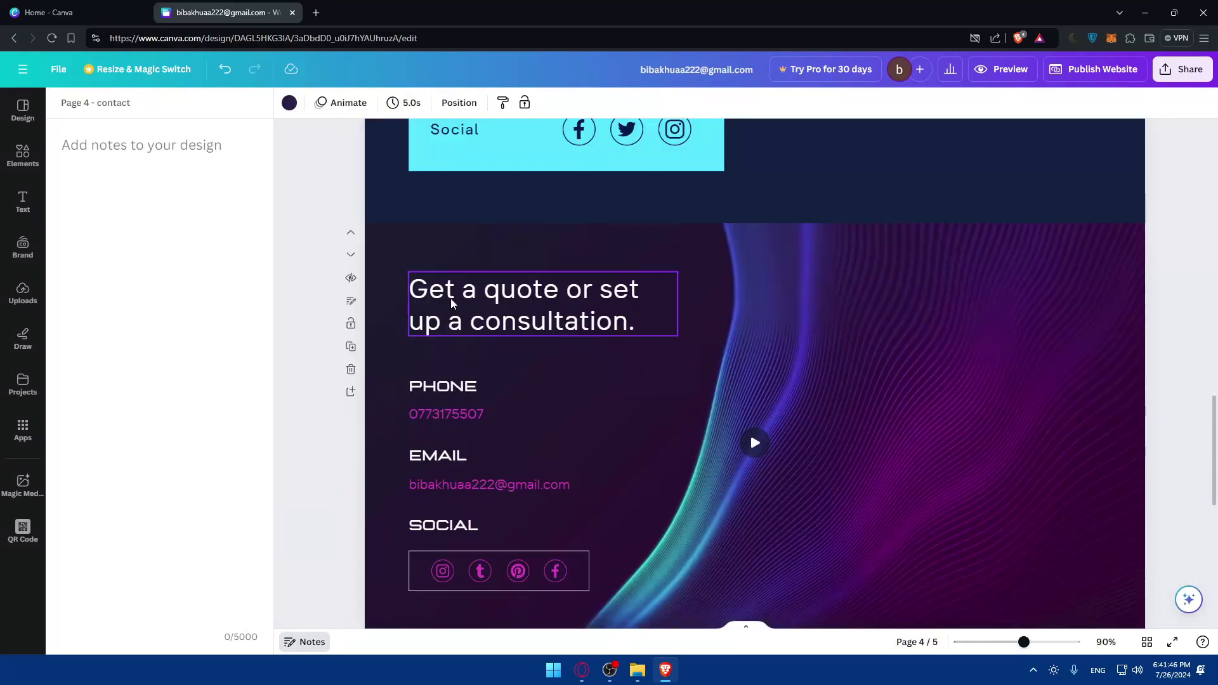
pyautogui.scroll(-5, 587, 401)
pyautogui.click(151, 110)
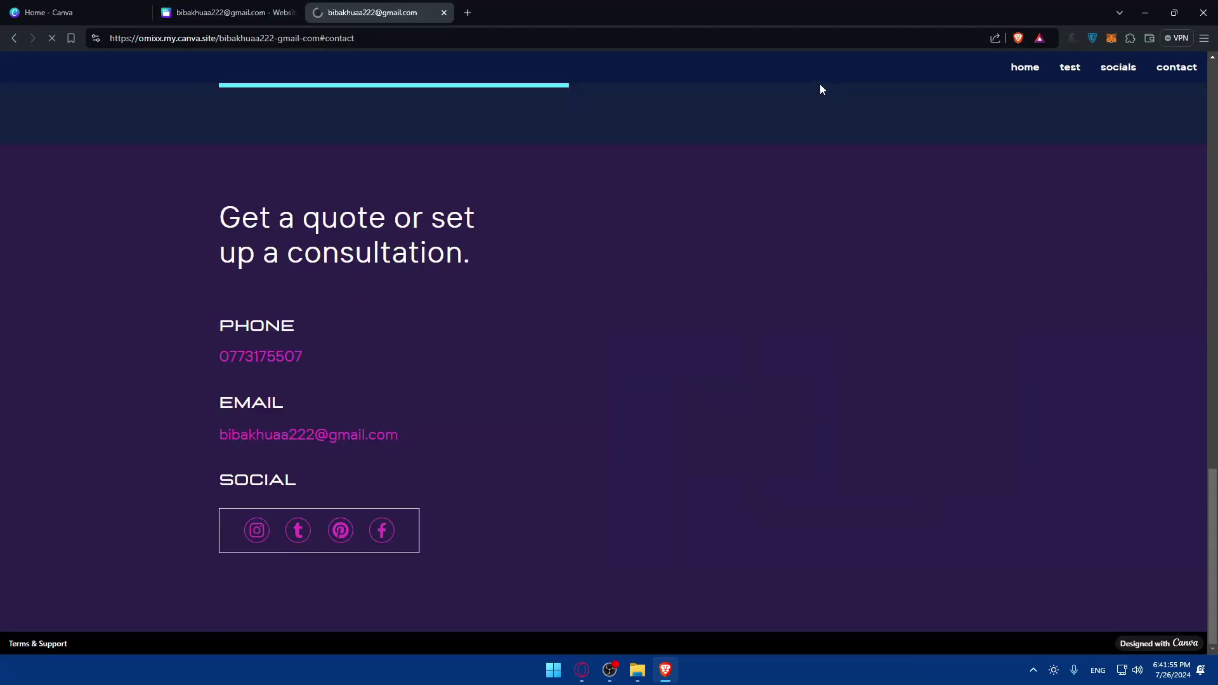
# Jump to the live site's Contact section, then close the tab to return to blank page 5, Hello
pyautogui.click(1177, 66)
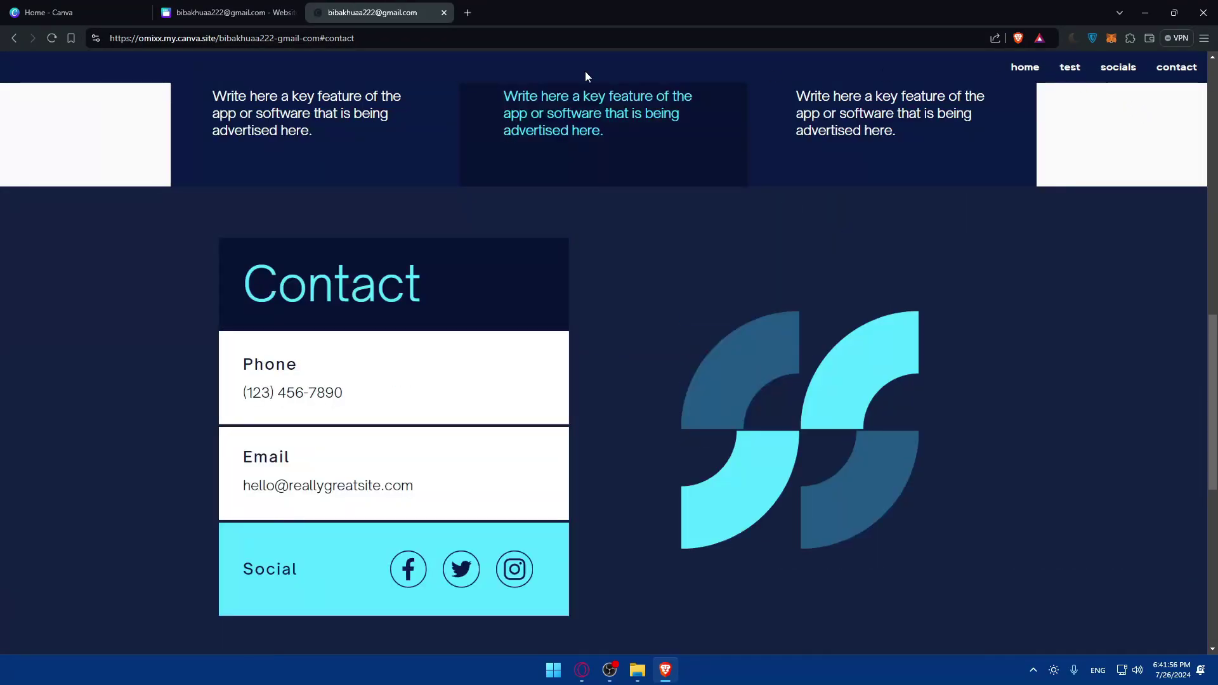
pyautogui.click(443, 13)
pyautogui.scroll(-2, 625, 266)
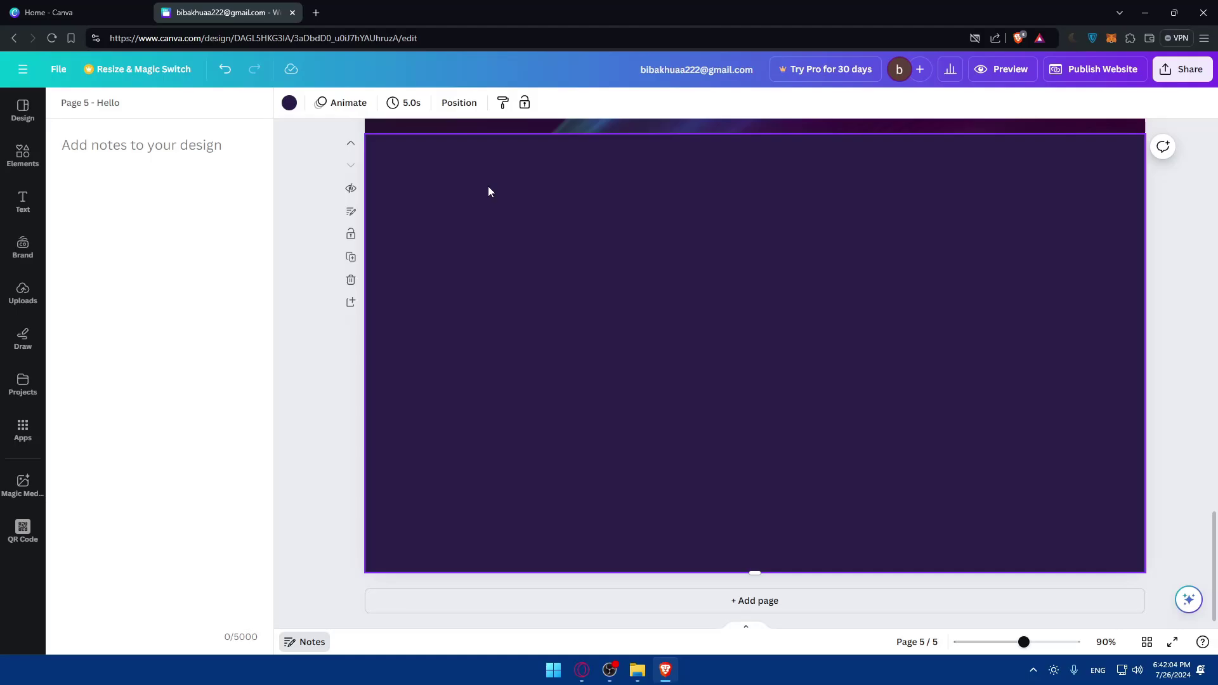
pyautogui.scroll(5, 488, 185)
pyautogui.scroll(-2, 568, 485)
pyautogui.scroll(5, 584, 468)
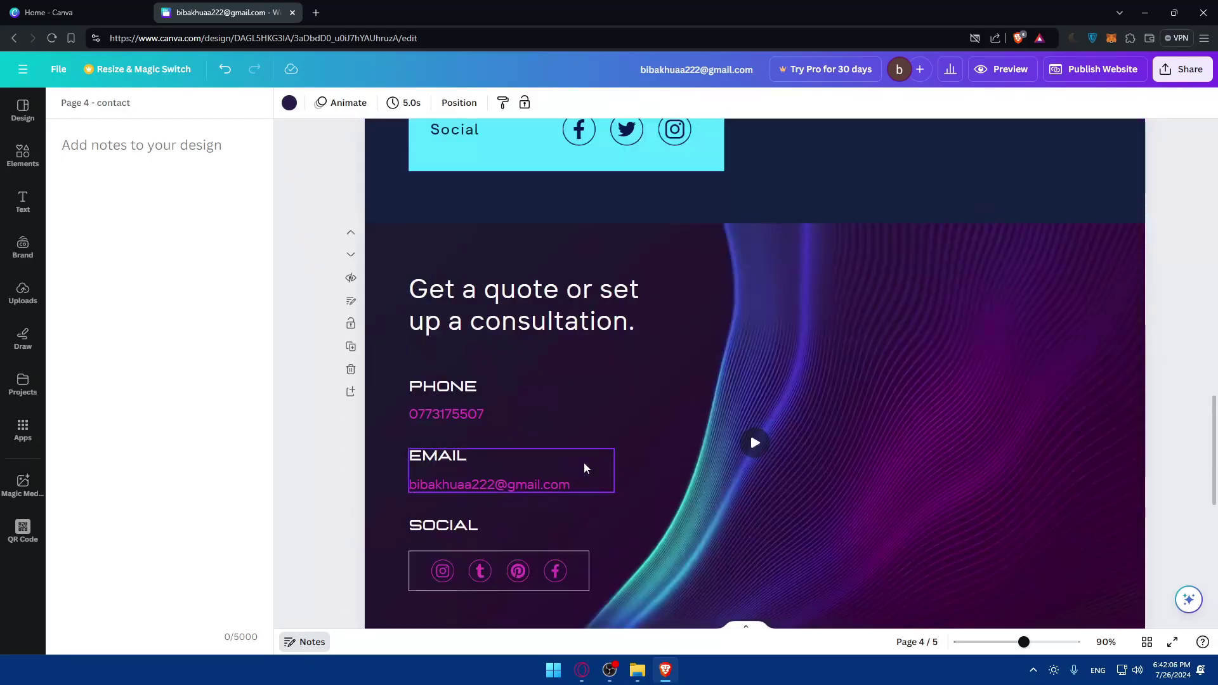
pyautogui.scroll(3, 687, 501)
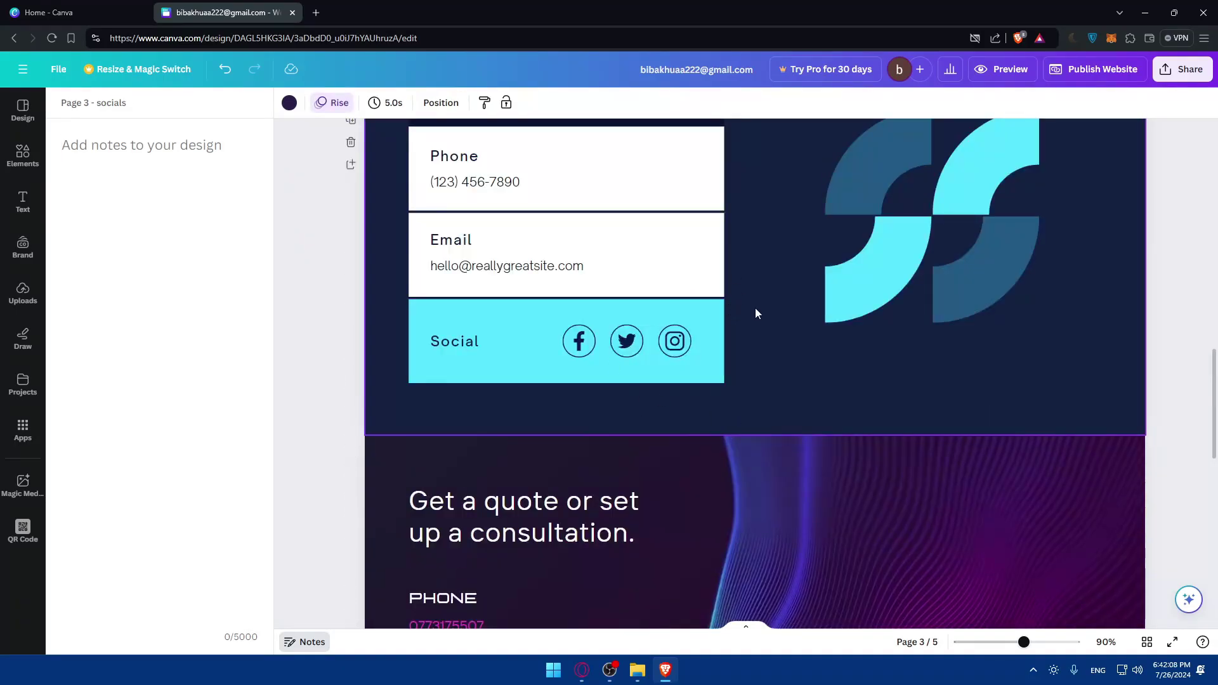
pyautogui.scroll(-5, 747, 252)
pyautogui.scroll(3, 708, 322)
pyautogui.scroll(-3, 699, 326)
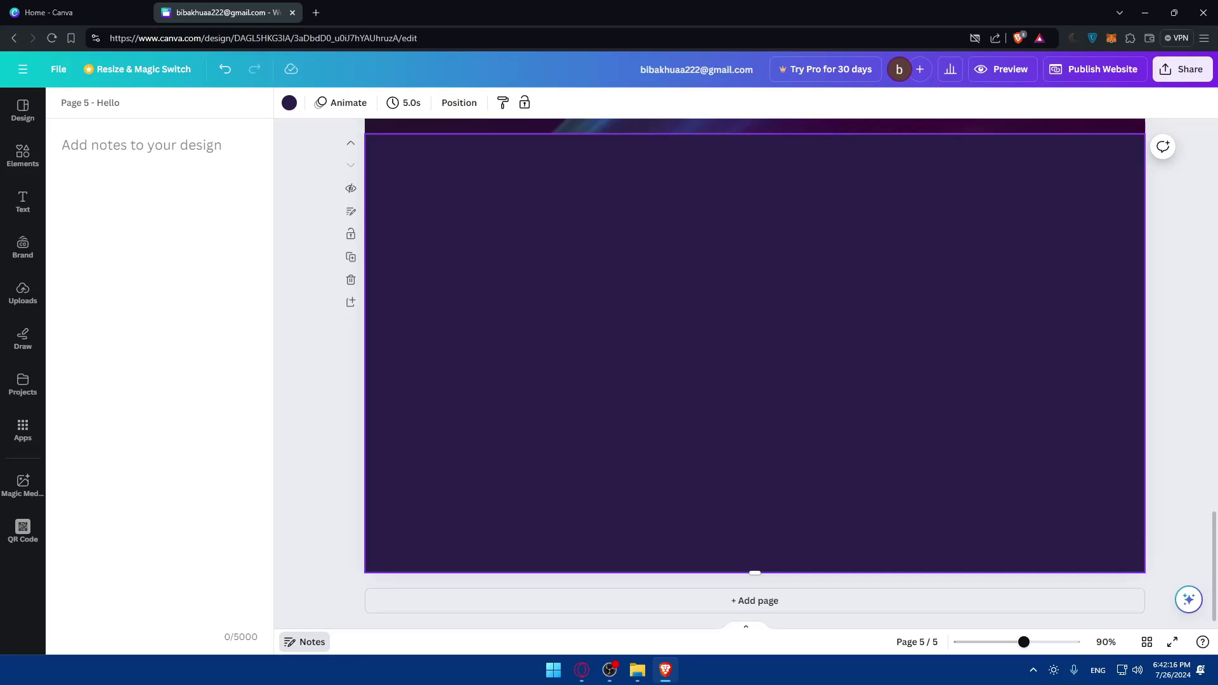
pyautogui.scroll(2, 667, 273)
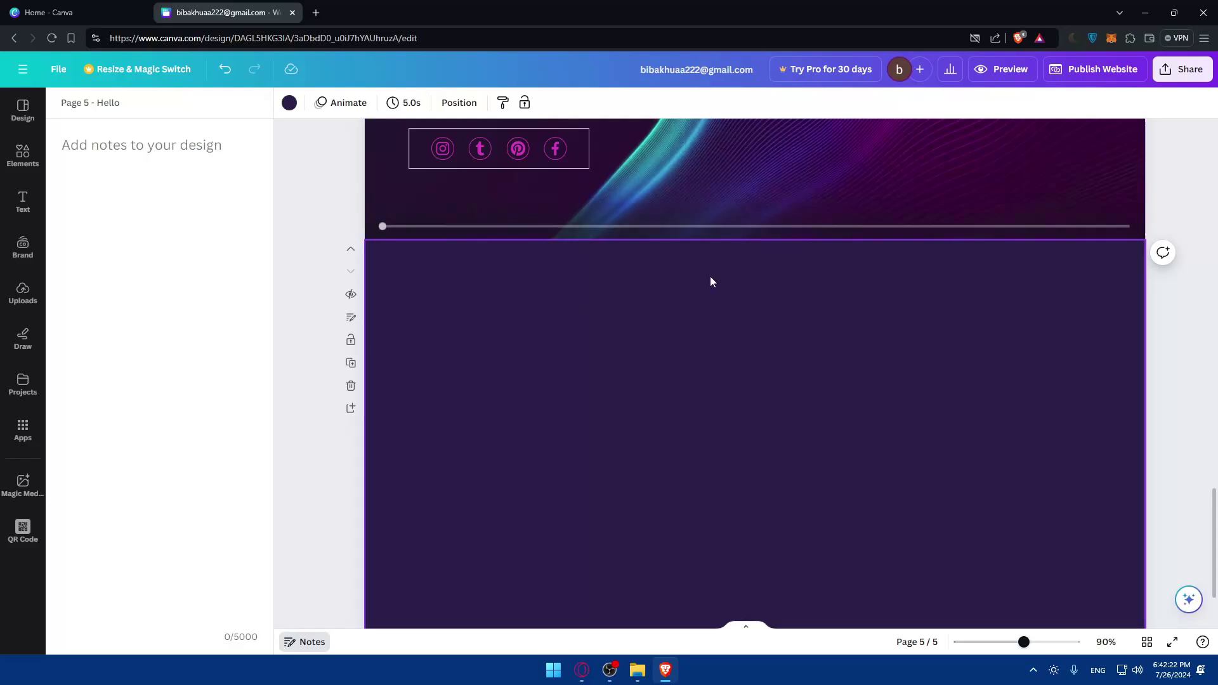
pyautogui.scroll(6, 686, 354)
pyautogui.scroll(-4, 684, 342)
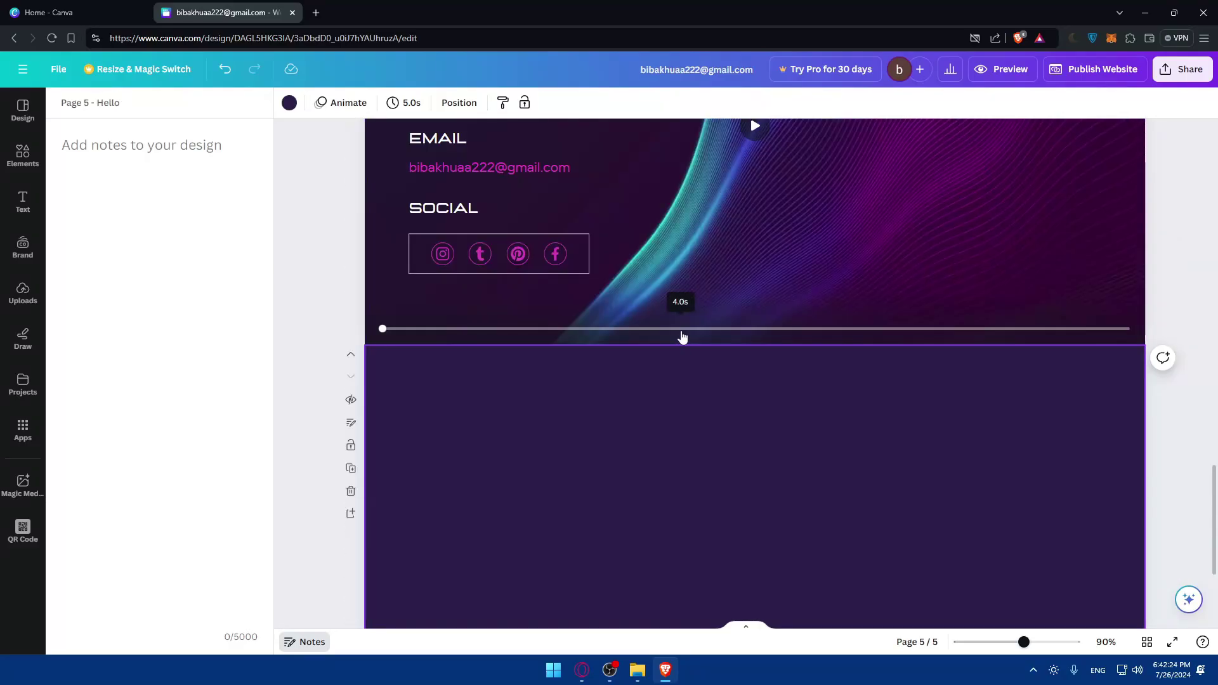
pyautogui.scroll(-2, 677, 340)
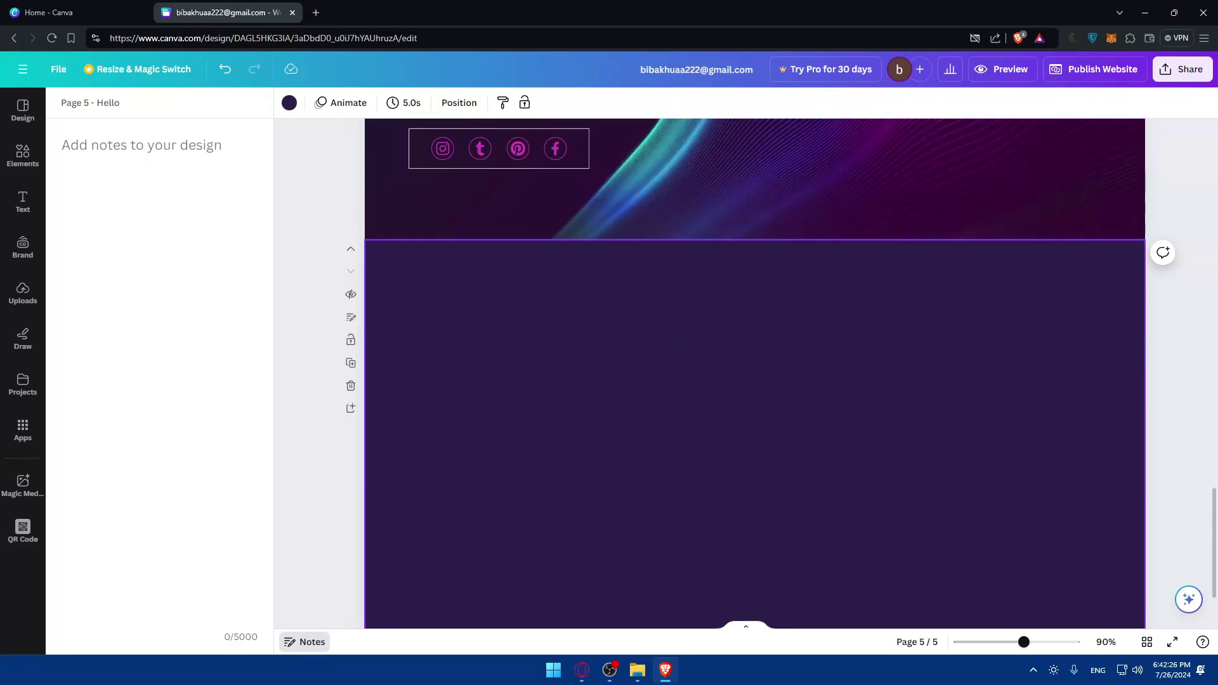
pyautogui.scroll(6, 687, 303)
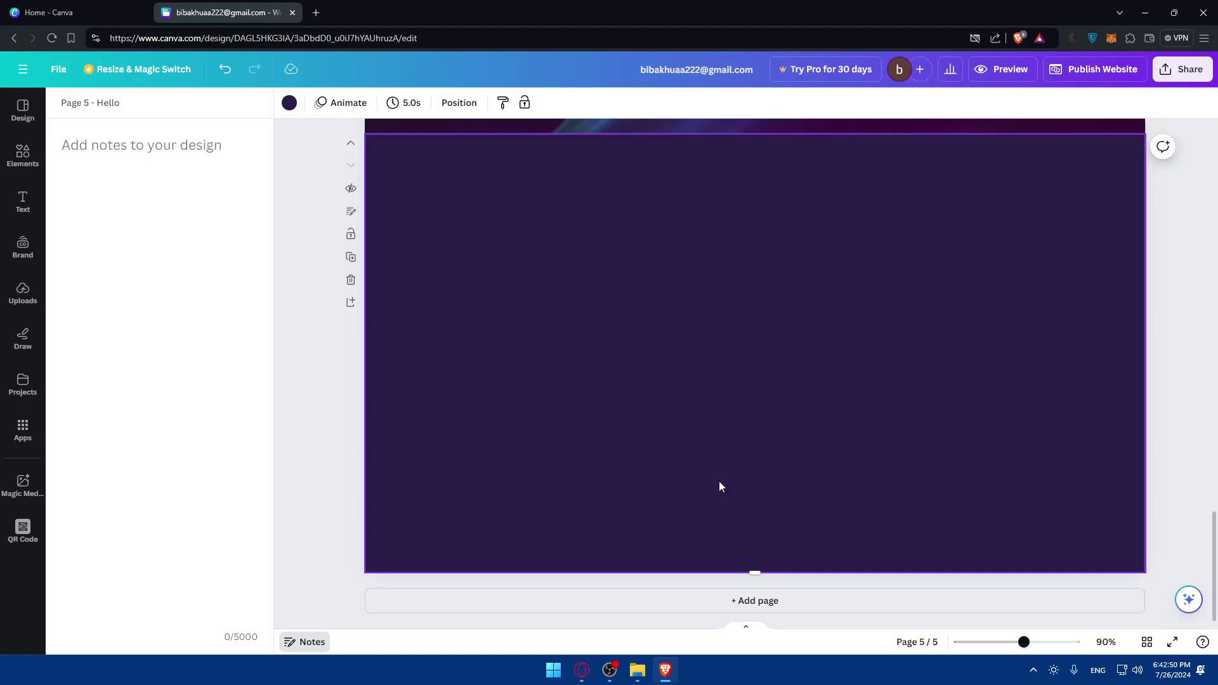
pyautogui.scroll(3, 713, 480)
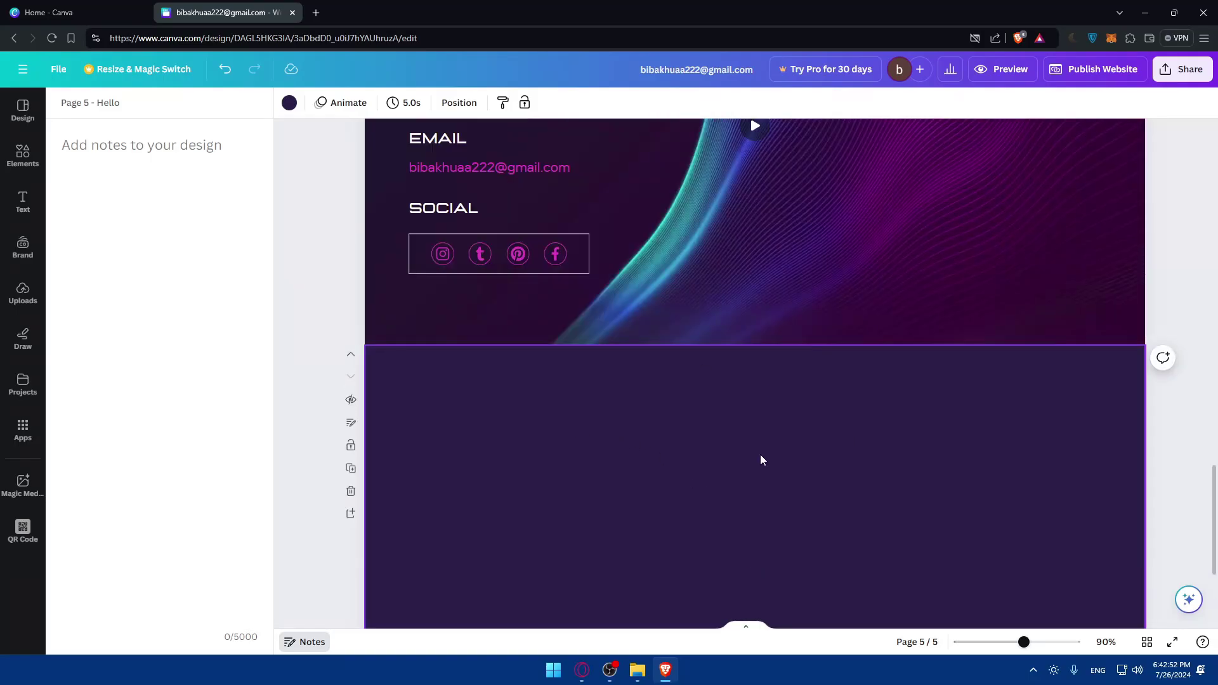
pyautogui.scroll(2, 505, 346)
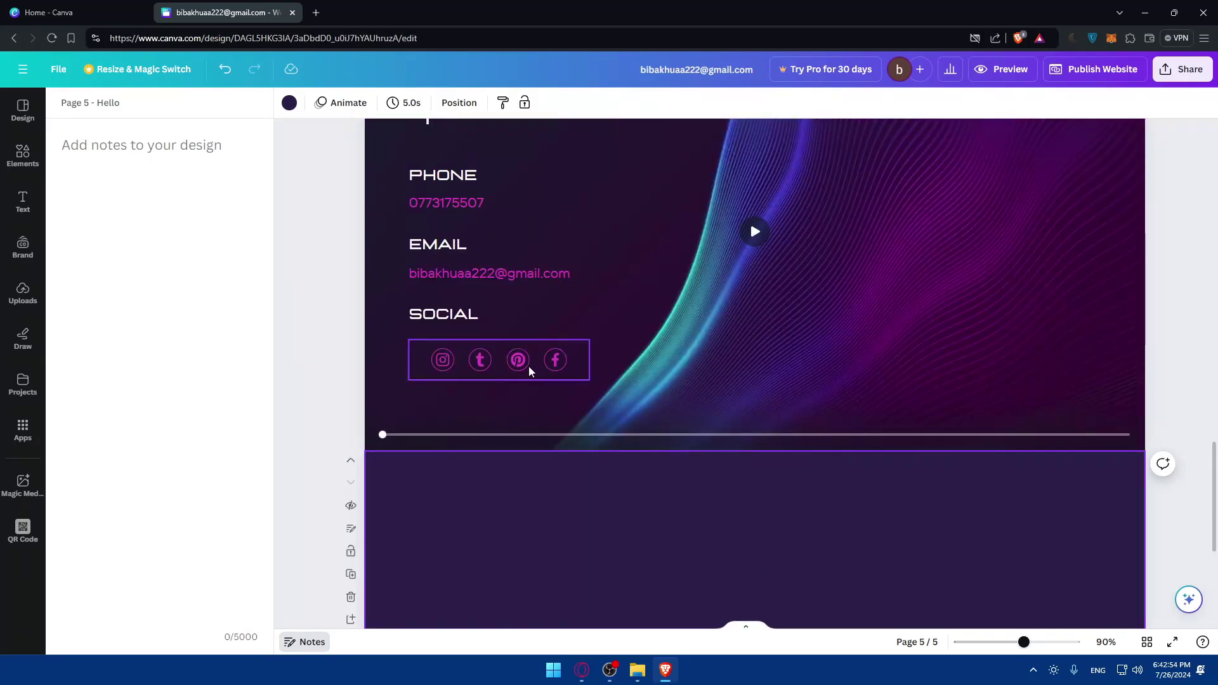
pyautogui.click(477, 367)
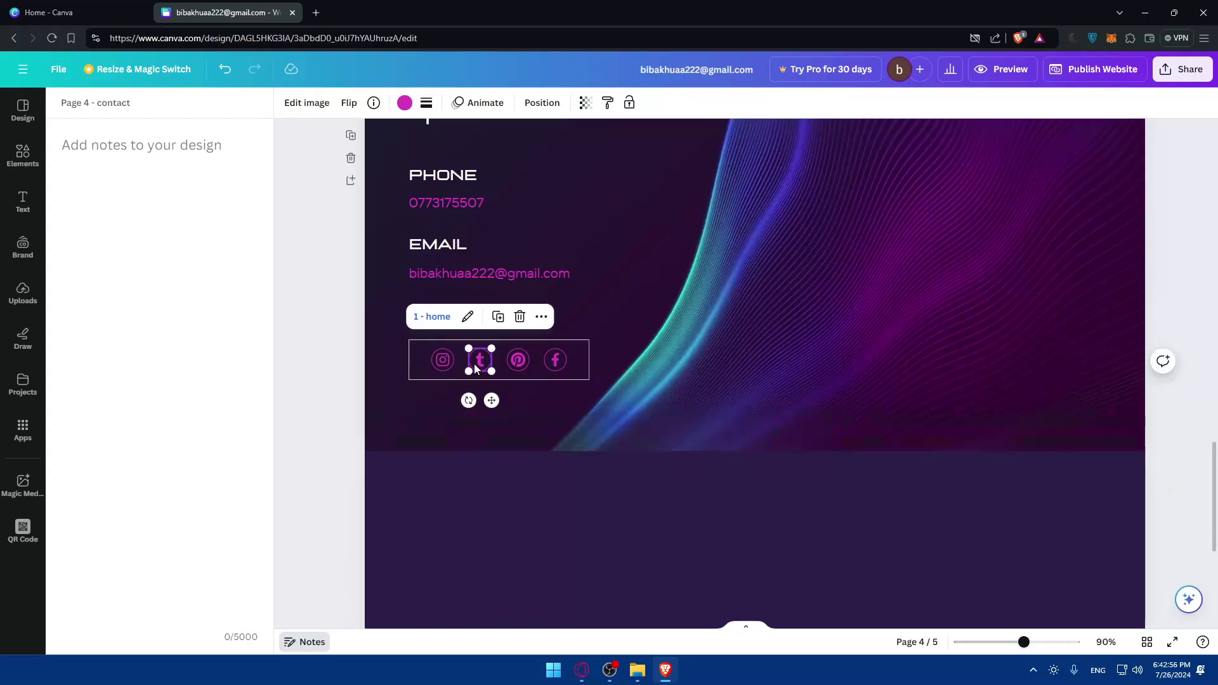
# Re-link the Tumblr icon to the '1 - home' page
pyautogui.click(468, 318)
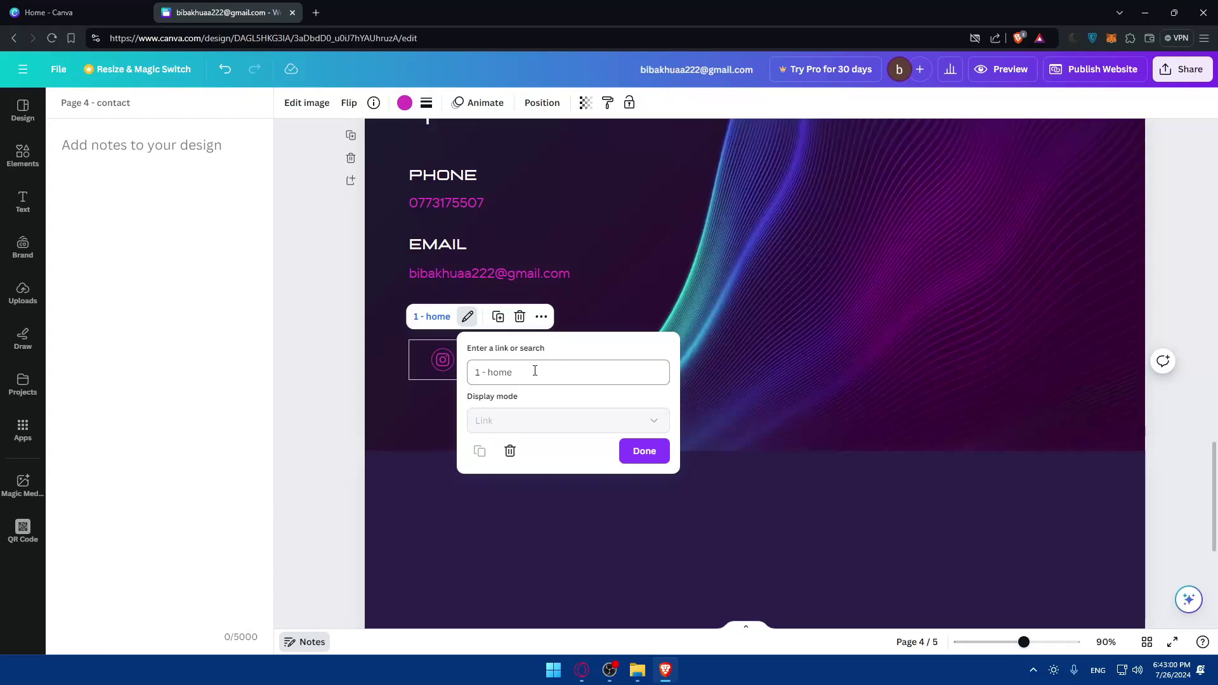
pyautogui.hotkey('ctrl', 'a')
pyautogui.press('BackSpace')
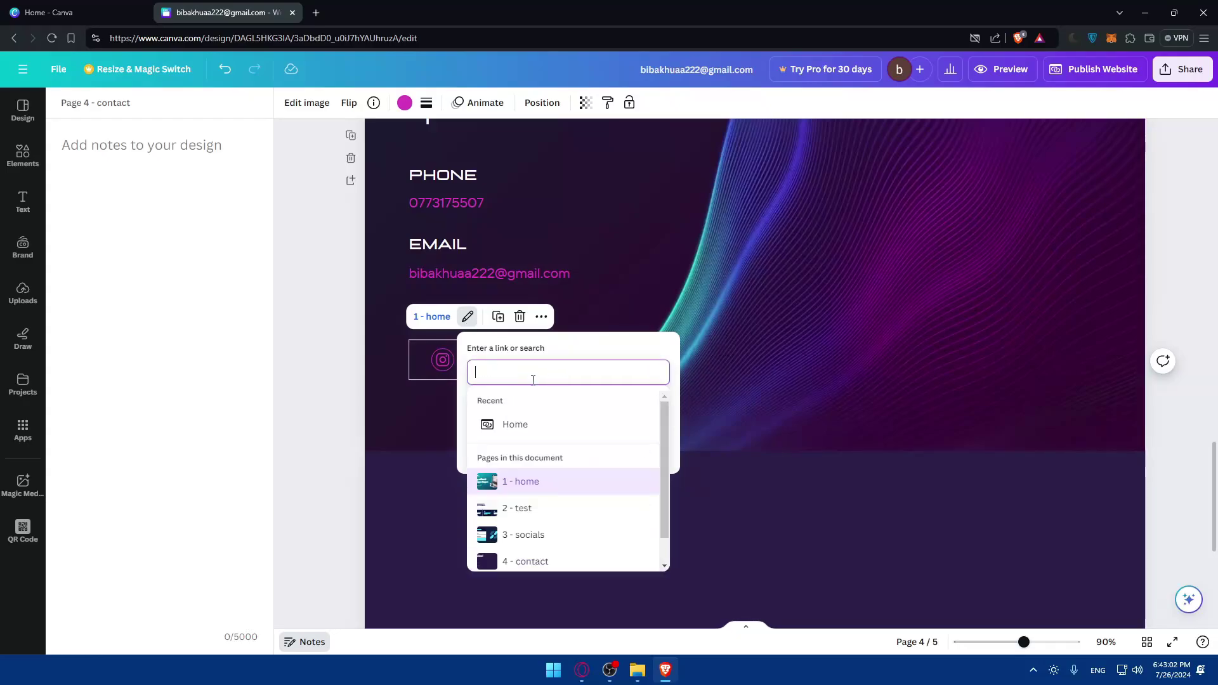
pyautogui.scroll(-1, 490, 430)
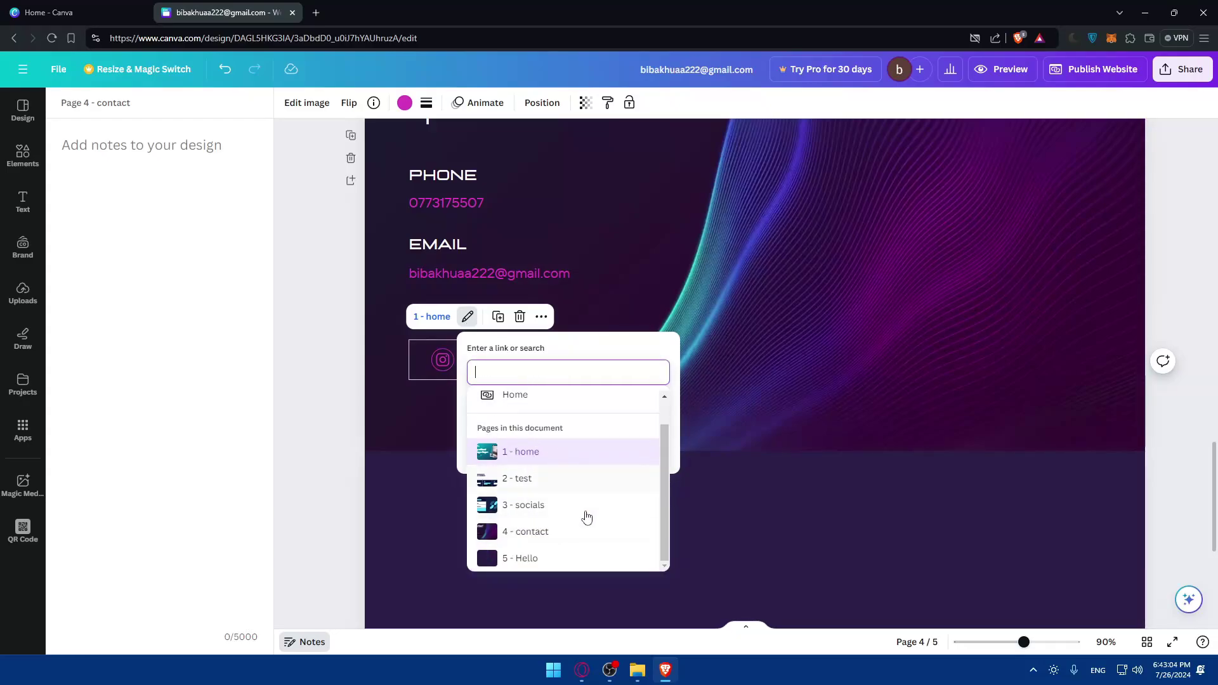
pyautogui.click(539, 452)
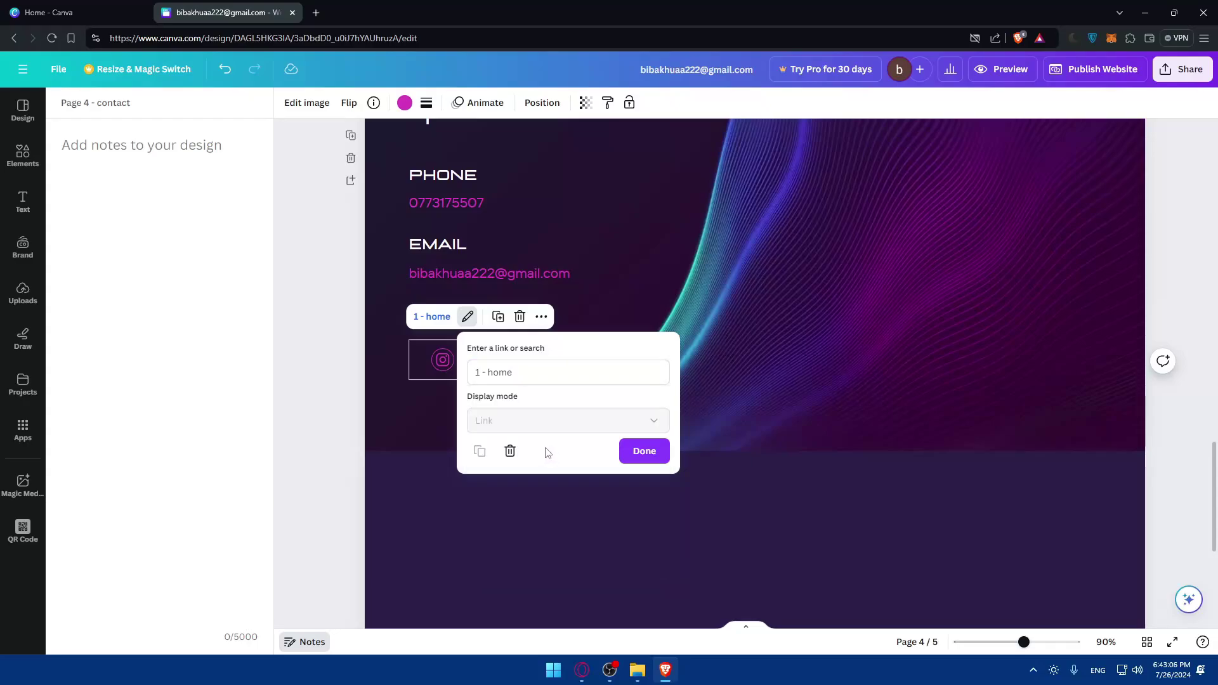
pyautogui.click(480, 524)
# Link the Facebook icon to google.com and bring up the website publishing options
pyautogui.click(551, 356)
pyautogui.scroll(6, 665, 307)
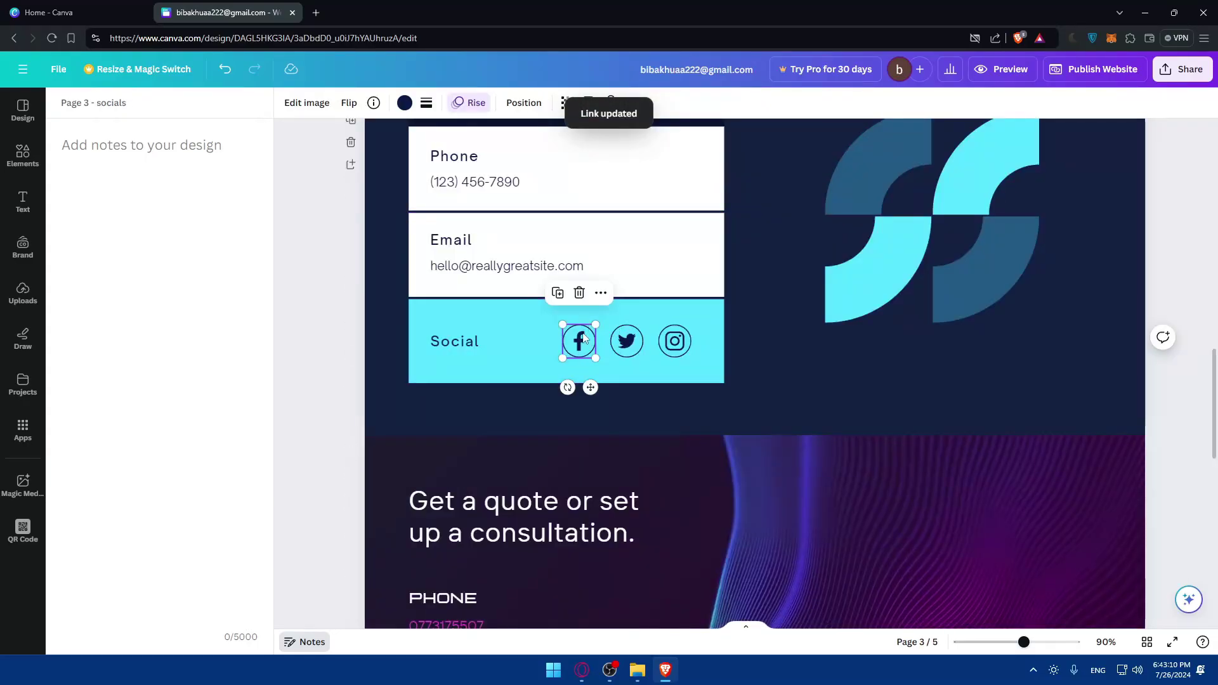
pyautogui.click(601, 293)
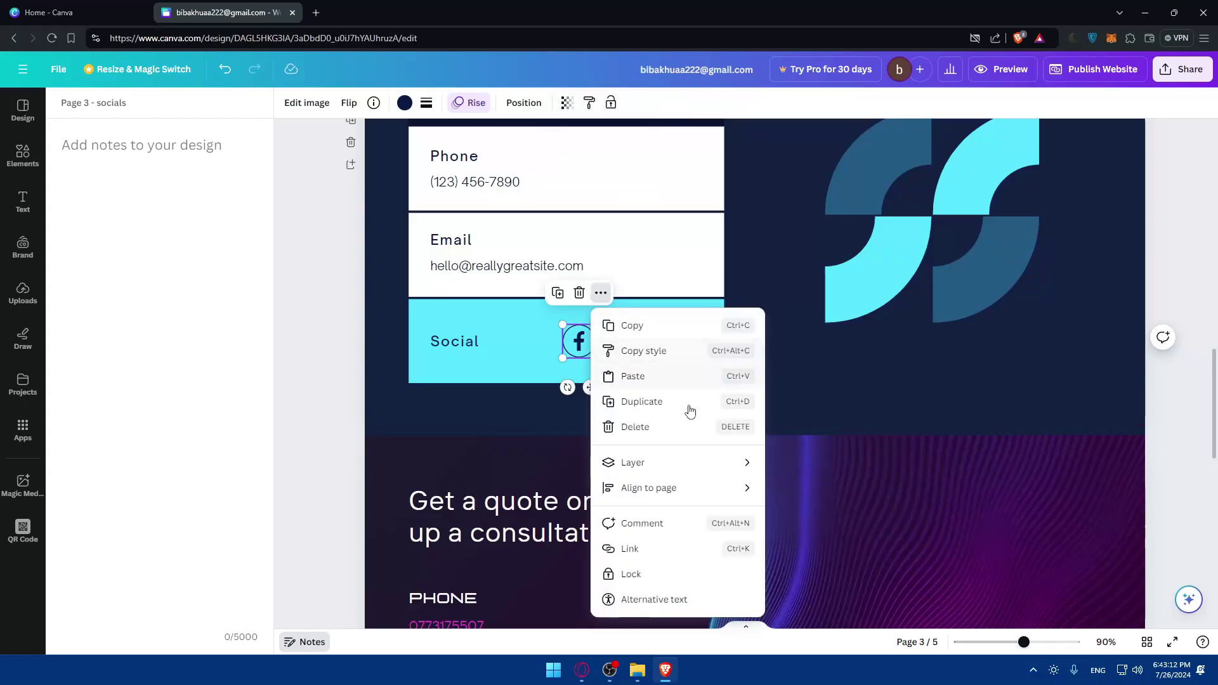
pyautogui.click(682, 549)
pyautogui.scroll(-1, 692, 437)
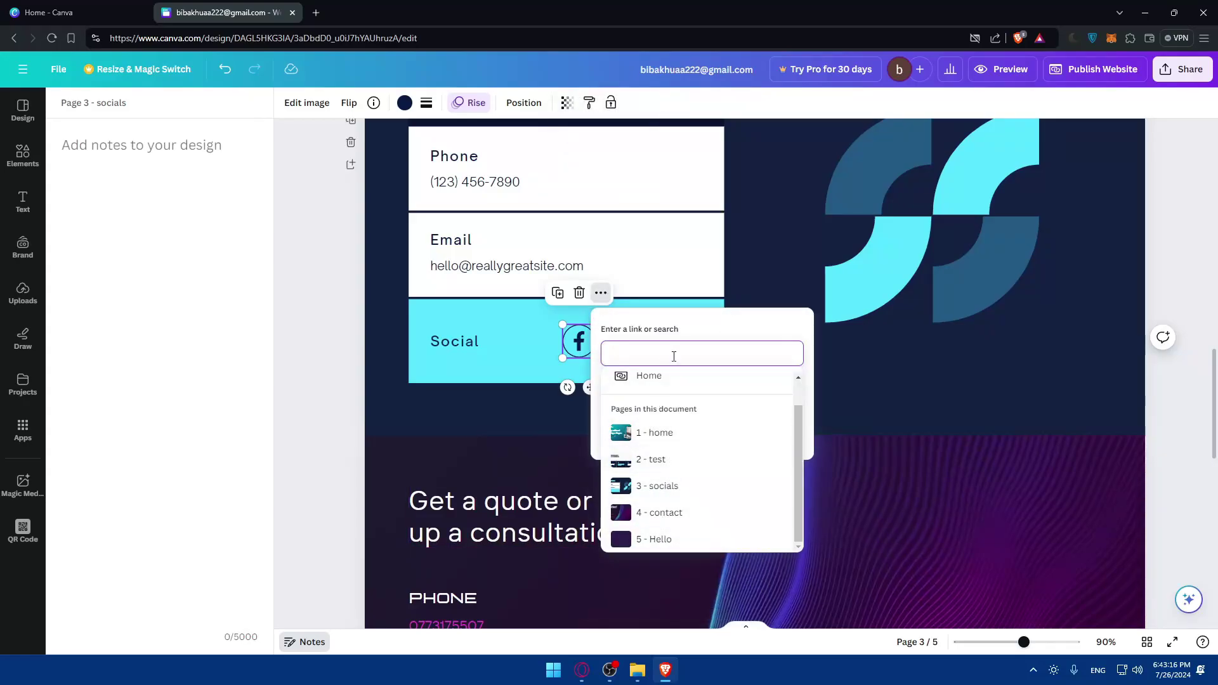
pyautogui.write('google.com')
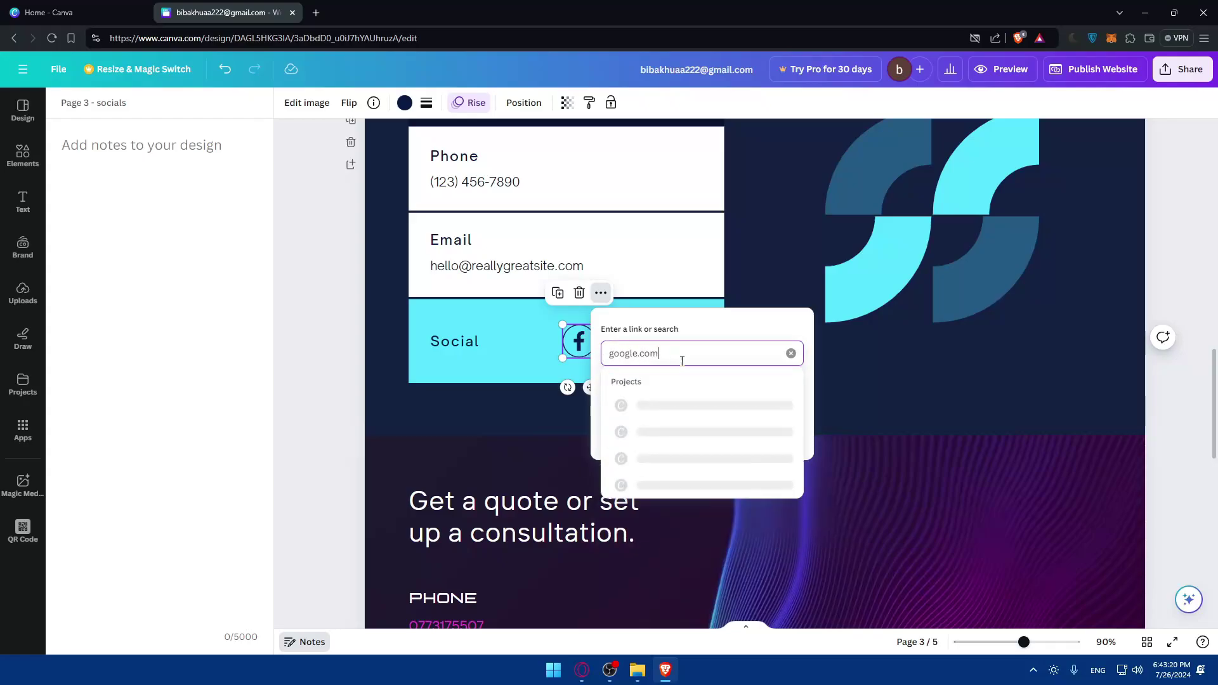
pyautogui.press('Return')
pyautogui.click(761, 425)
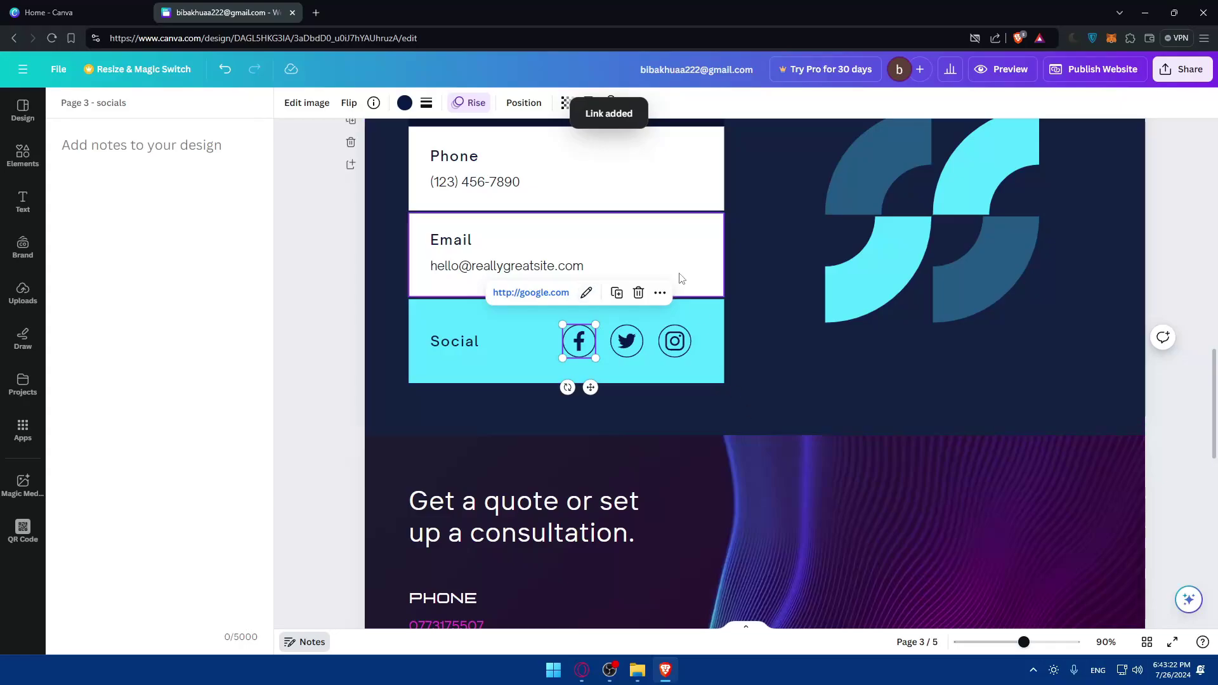
pyautogui.click(1092, 70)
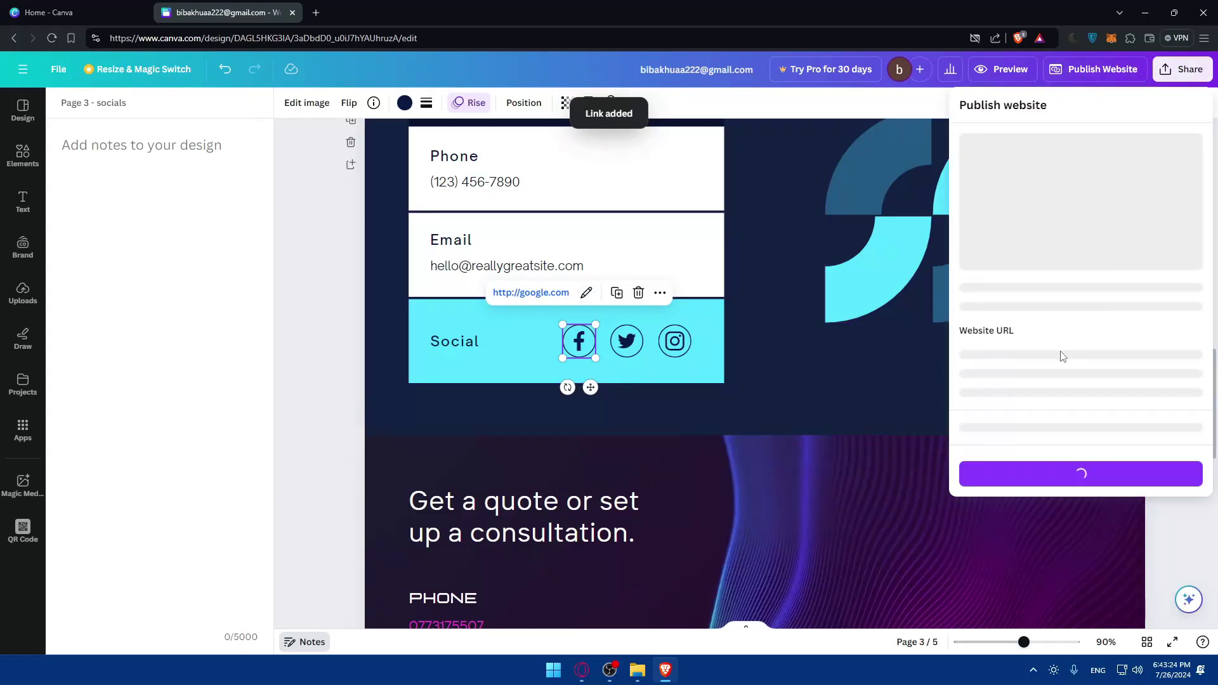
# Republish the website, open the live site in a new tab, and jump to its Contact section
pyautogui.click(1066, 450)
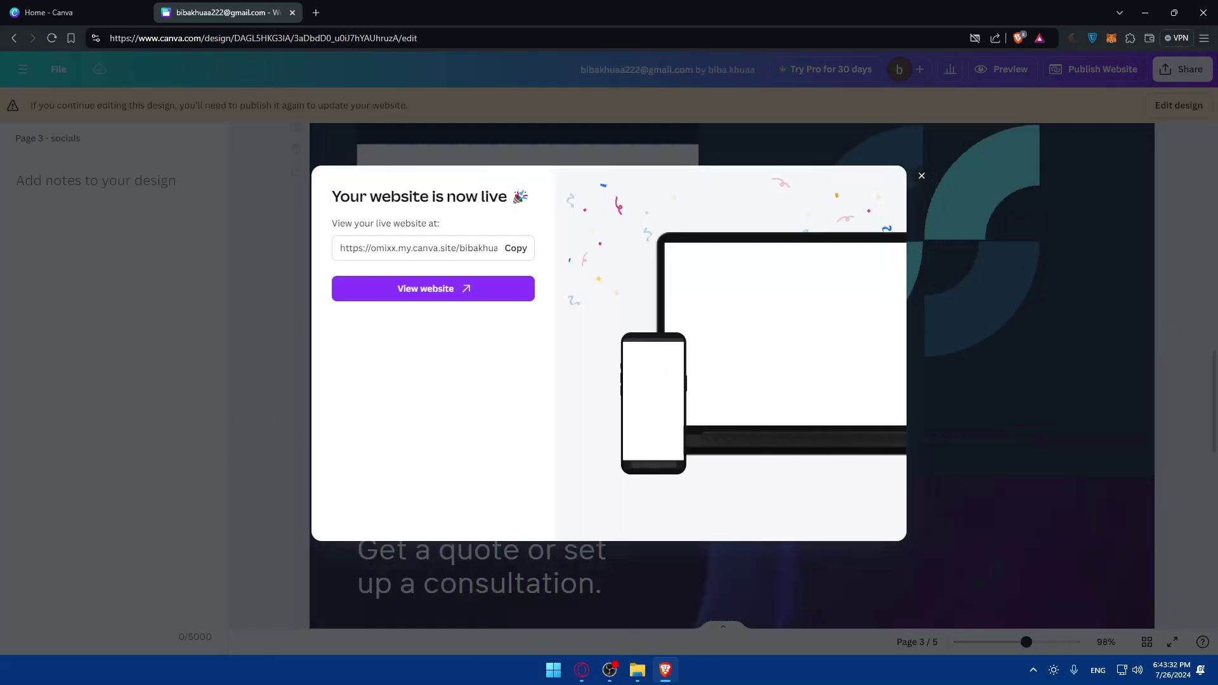
pyautogui.click(449, 291)
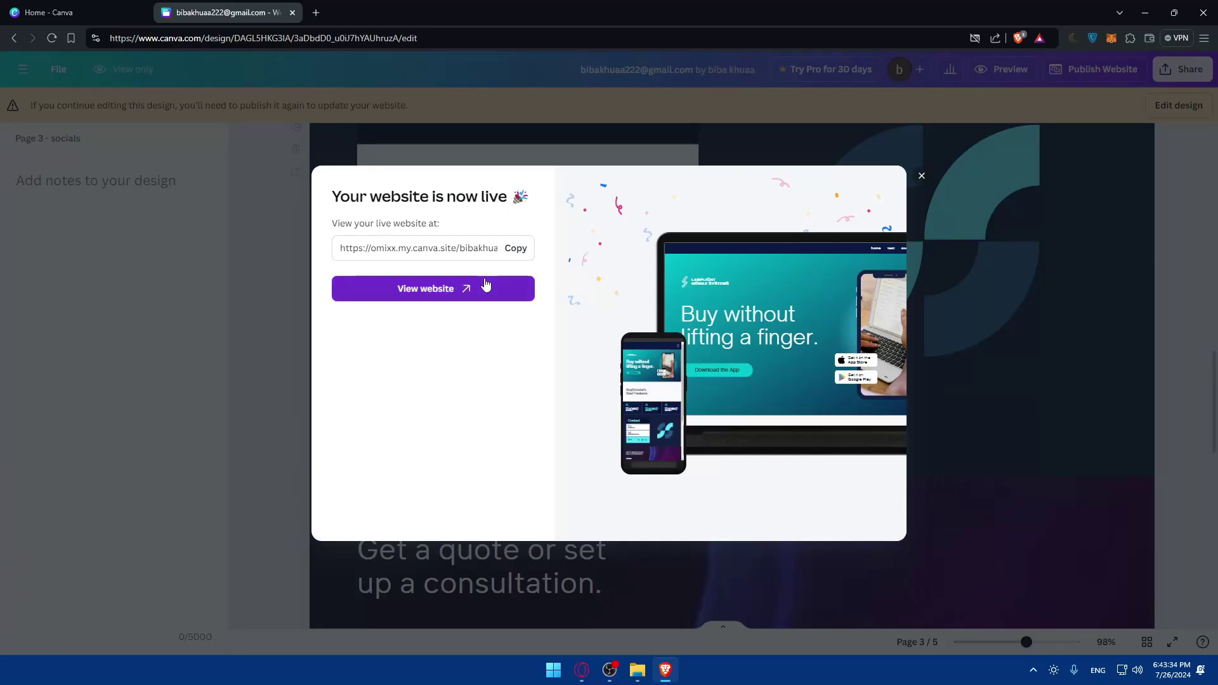
pyautogui.click(1180, 81)
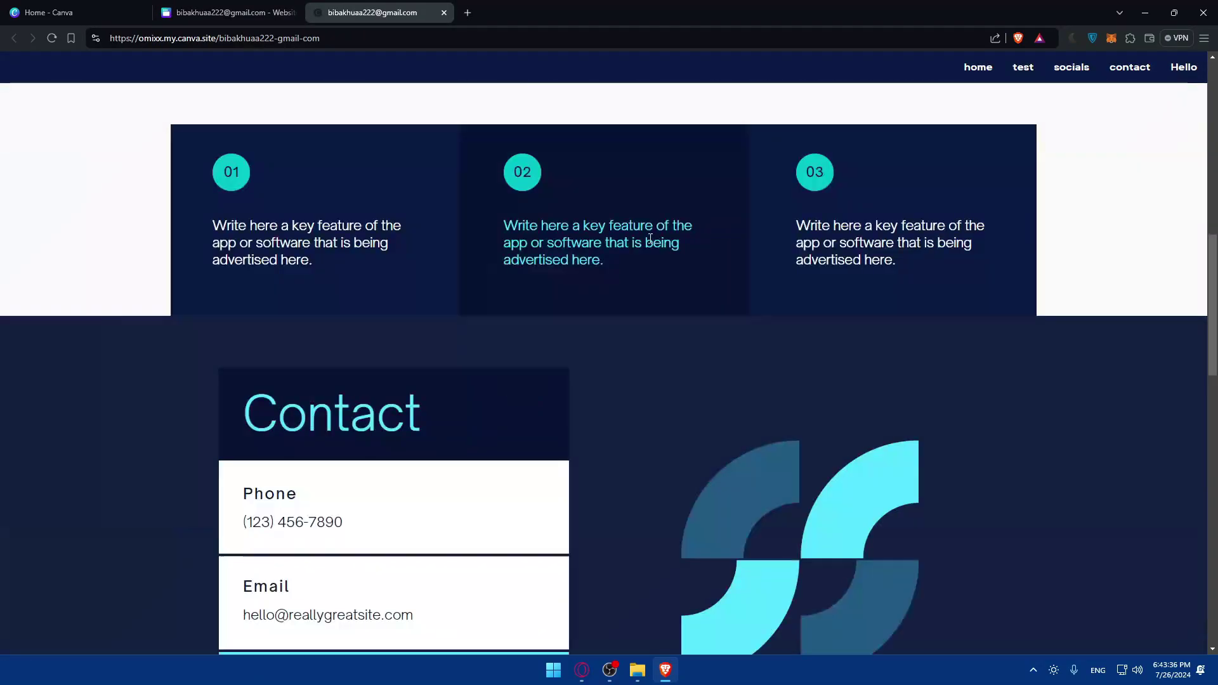
pyautogui.scroll(3, 519, 326)
pyautogui.scroll(-2, 412, 455)
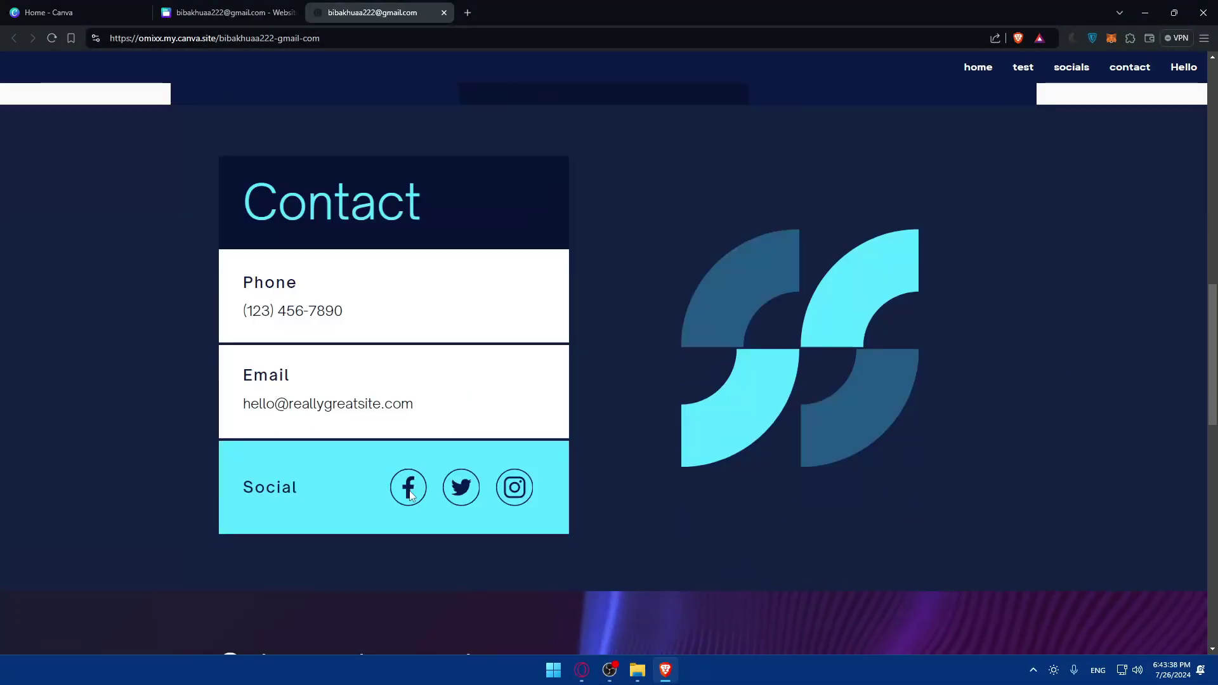